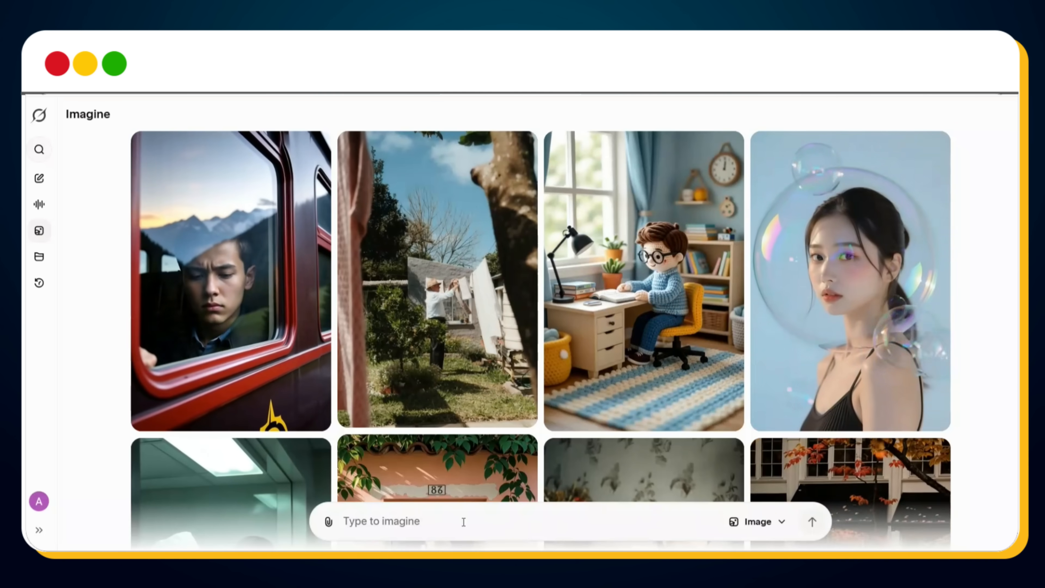
Step: Generate images from the Scene 1 glowing forest prompt and open the tracked robot image with orange mushrooms and the eclipsed moon
key(Return)
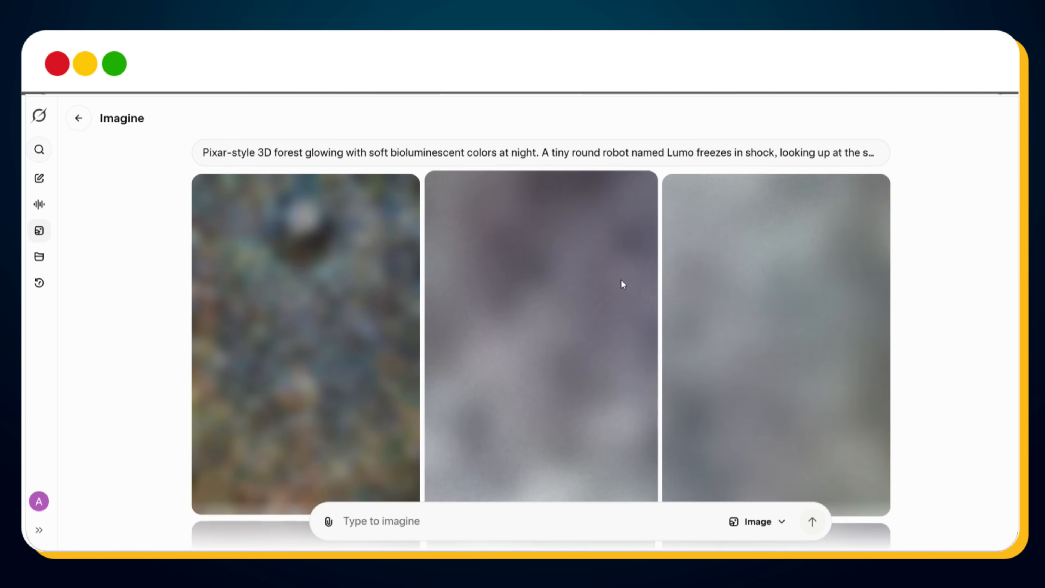
scroll(621, 285, down, 3)
scroll(622, 280, up, 7)
scroll(621, 280, down, 1)
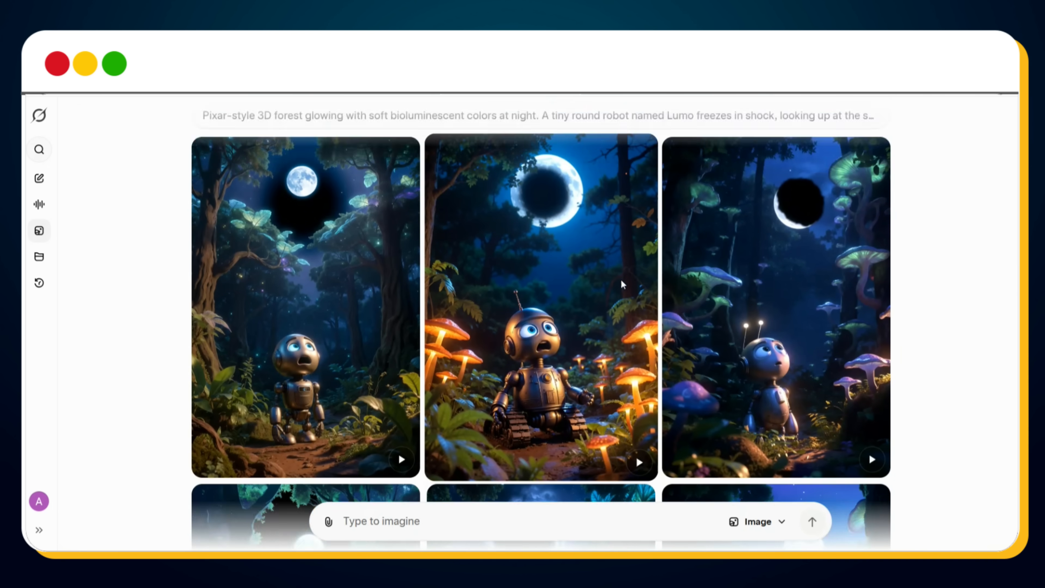
scroll(716, 247, up, 1)
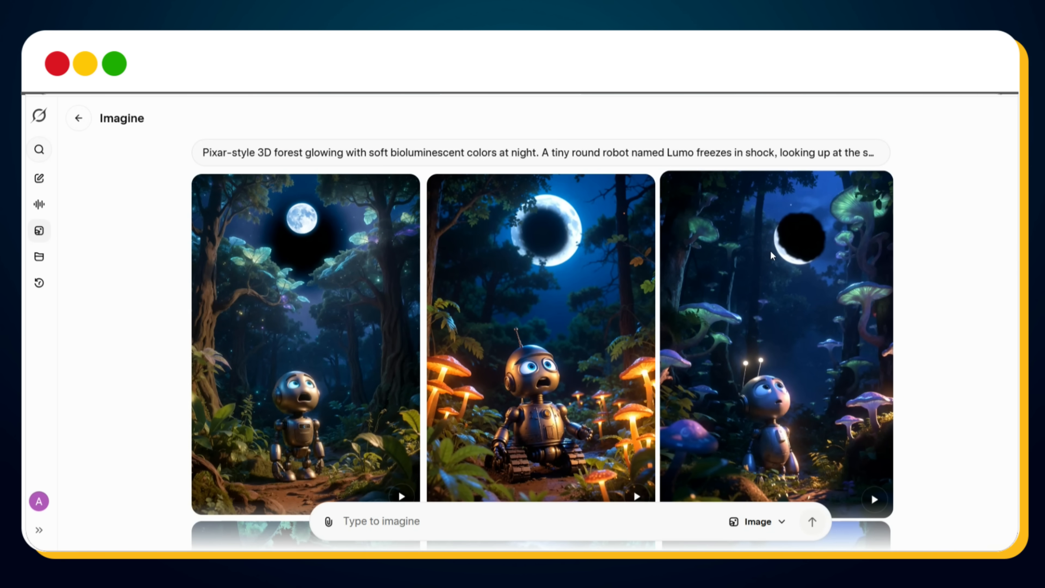
click(538, 304)
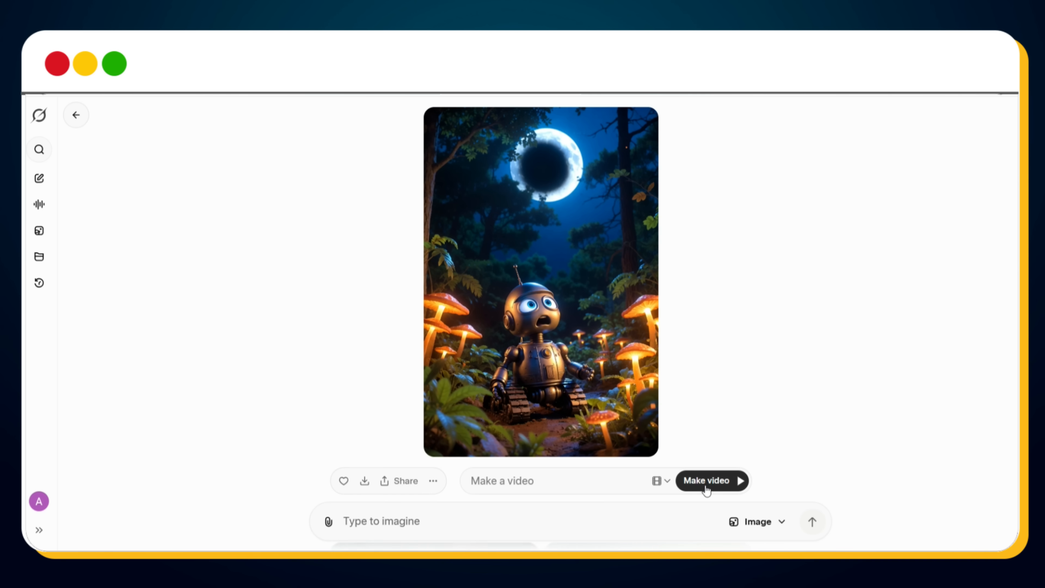
Step: Check the aspect ratio and output options, then make a video from the robot image and mute its playback
click(792, 530)
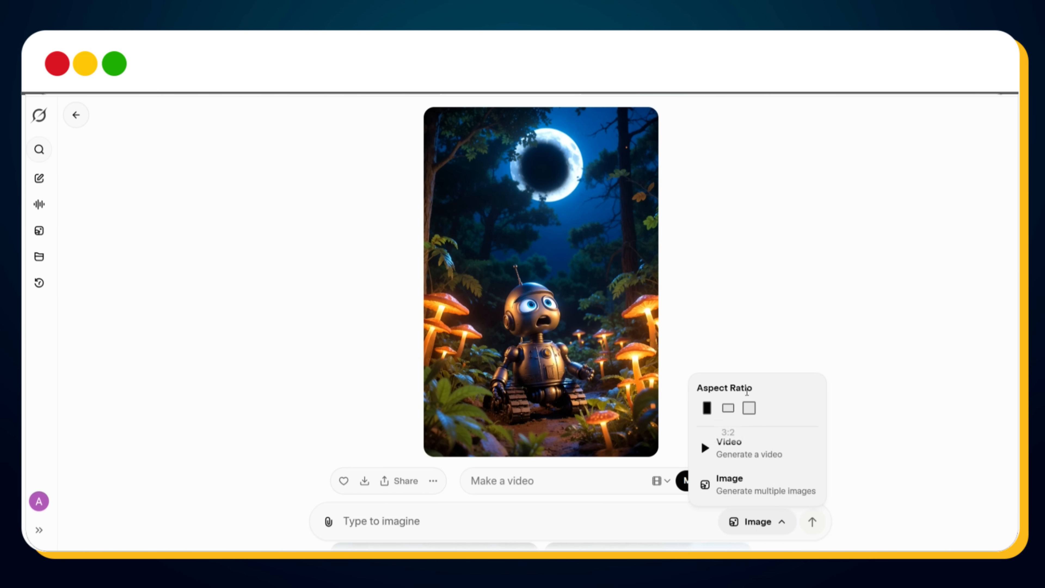
click(904, 400)
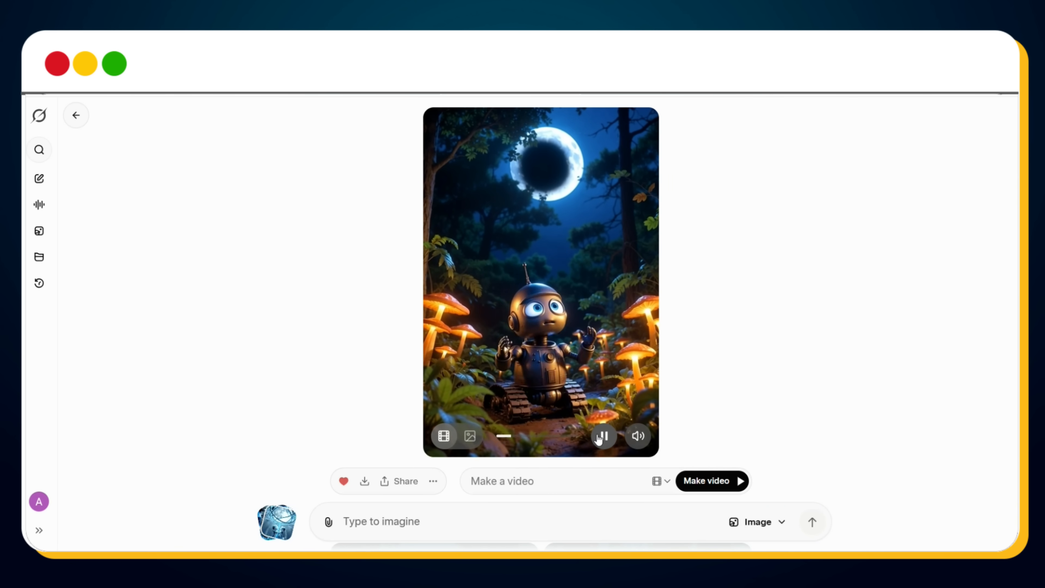
click(638, 436)
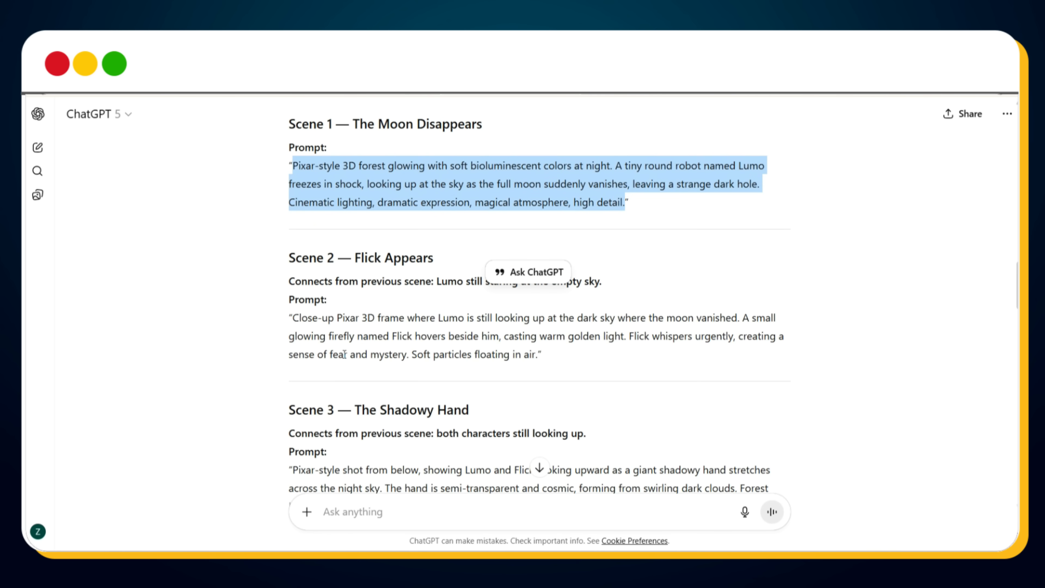
Step: Copy the Scene 2 "Flick Appears" prompt from ChatGPT, generate images from it in Grok Imagine and compare the variations
drag(292, 318, 536, 362)
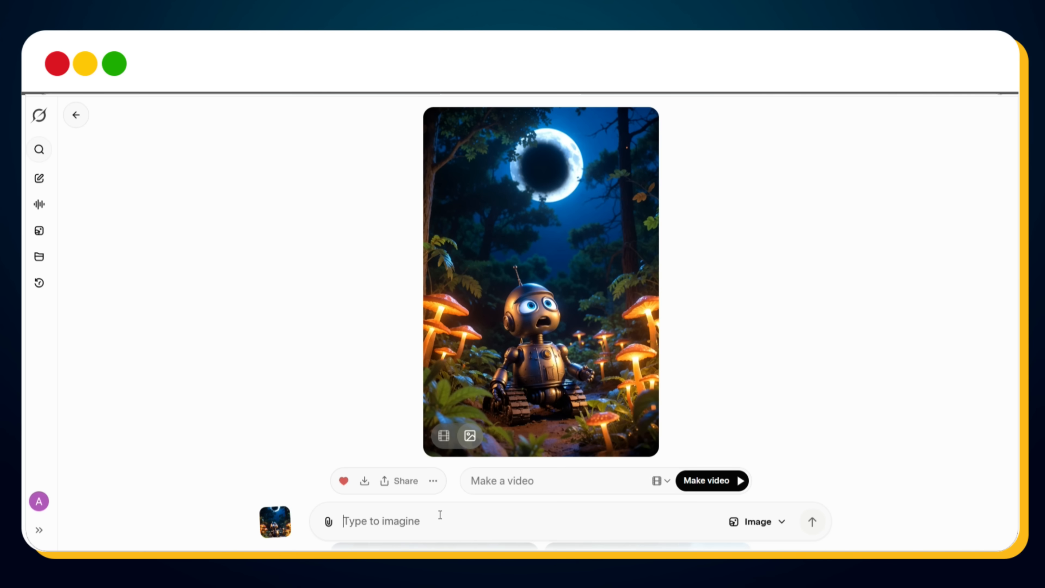
text(Close-up Pixar 3D frame where Lumo is still looking up at the dark sky where the moon vanished. A small glowing firefly named Flick hovers beside him, casting warm golden light. Flick whispers urgently, creating a sense of fear and mystery. Soft particles floating in air.)
key(Return)
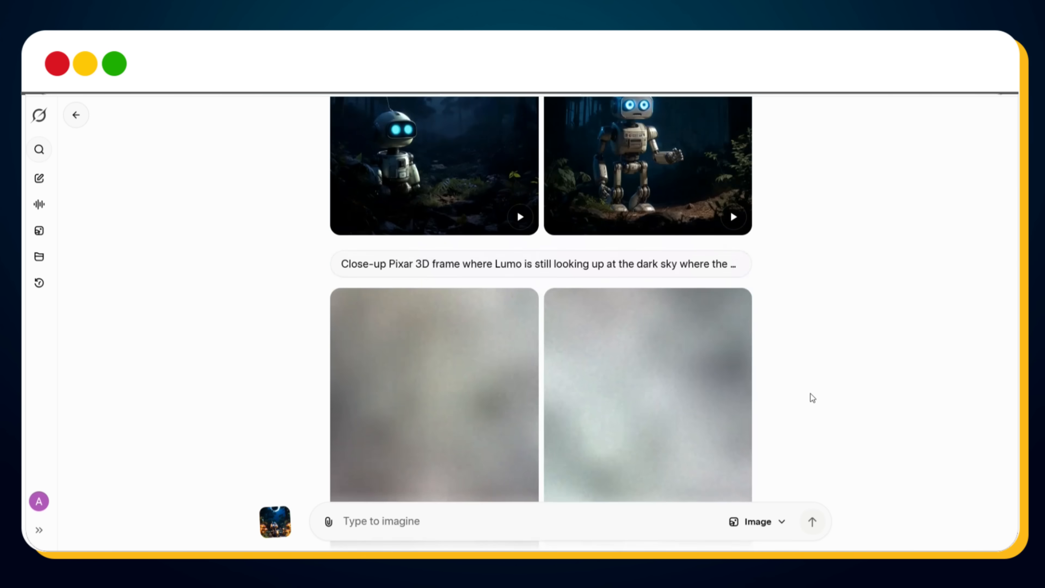
scroll(796, 330, up, 10)
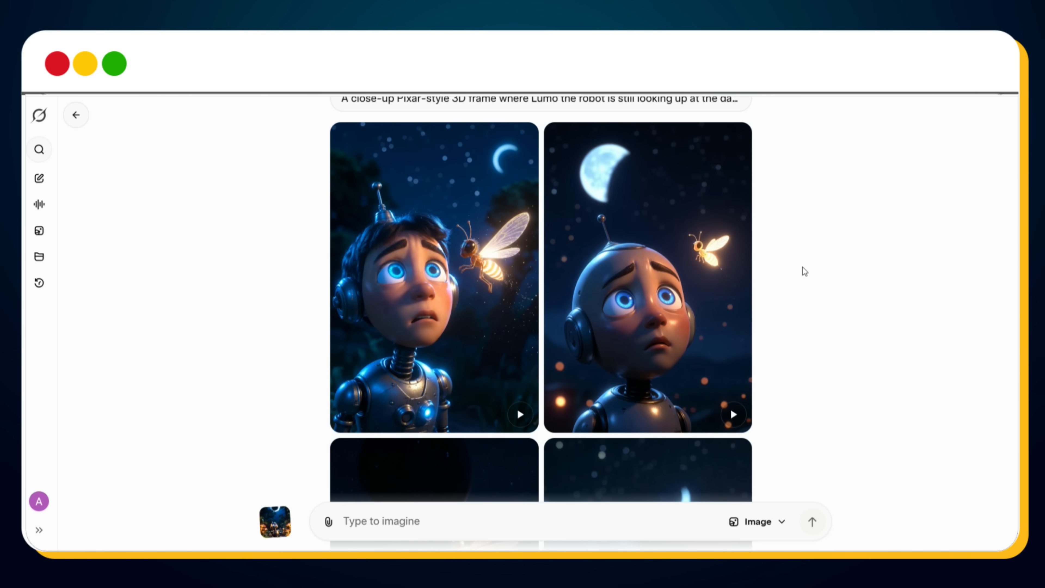
scroll(802, 266, down, 5)
scroll(803, 266, down, 2)
scroll(804, 266, up, 5)
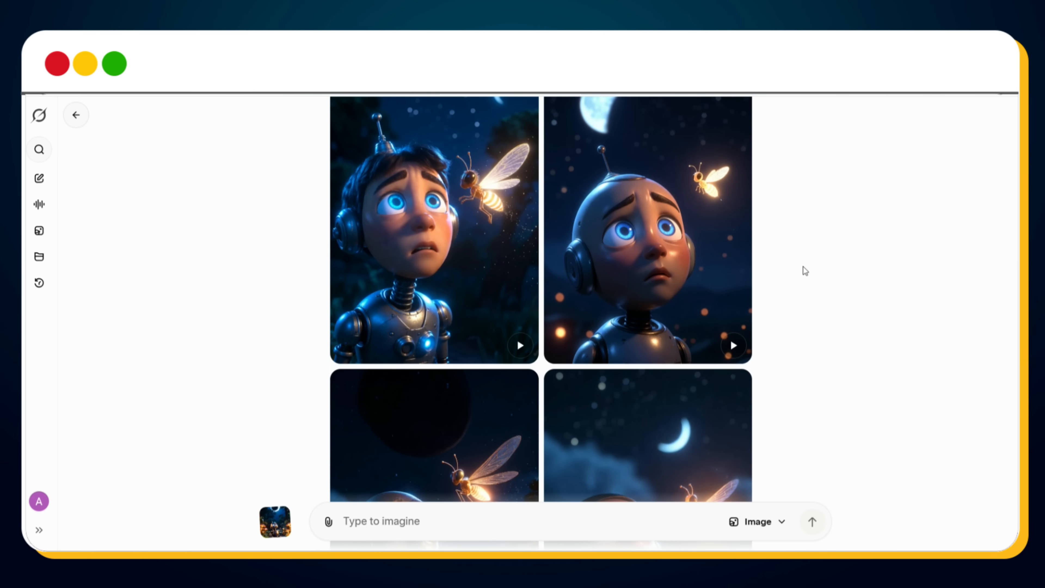
scroll(805, 270, up, 2)
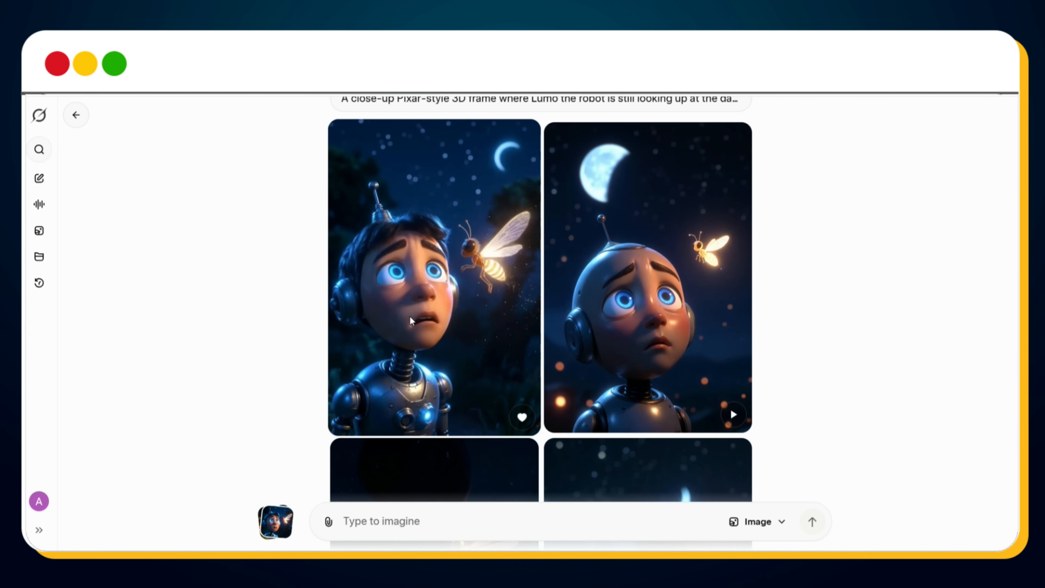
Step: Copy the final frame of the Scene 1 robot video and submit it as the source image for a new generation
scroll(386, 338, down, 10)
click(386, 338)
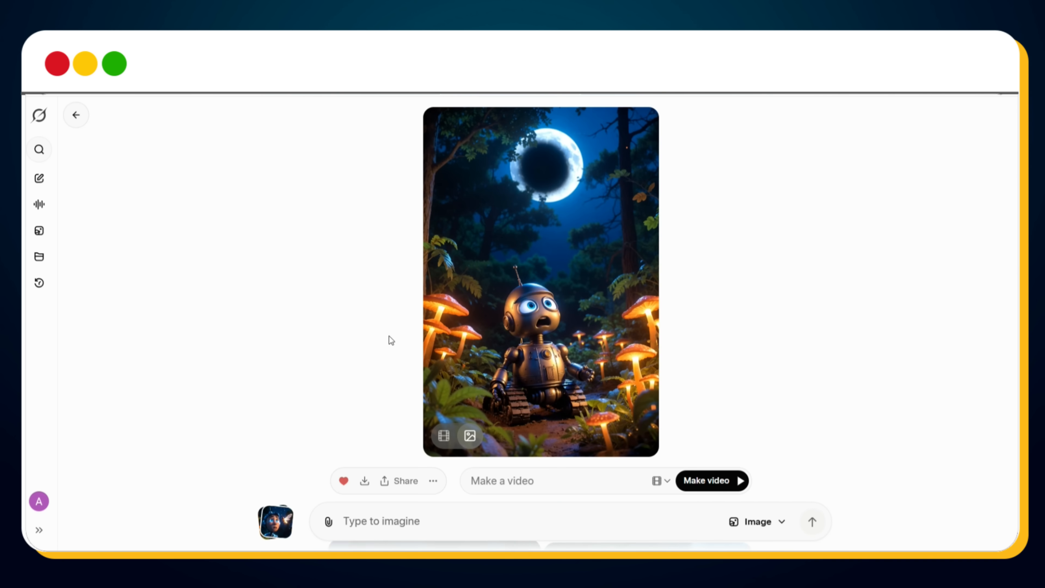
click(443, 435)
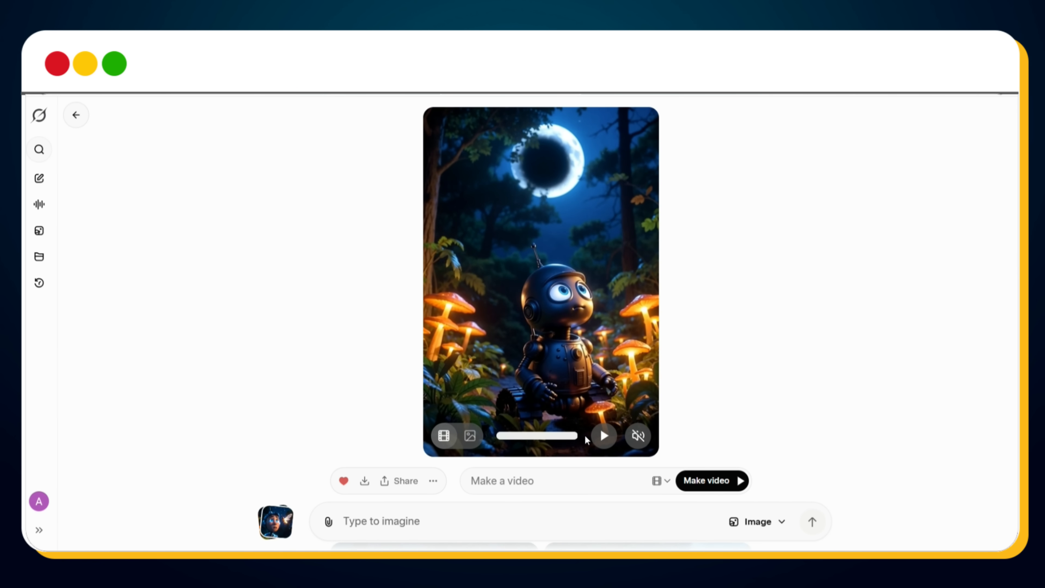
right_click(591, 303)
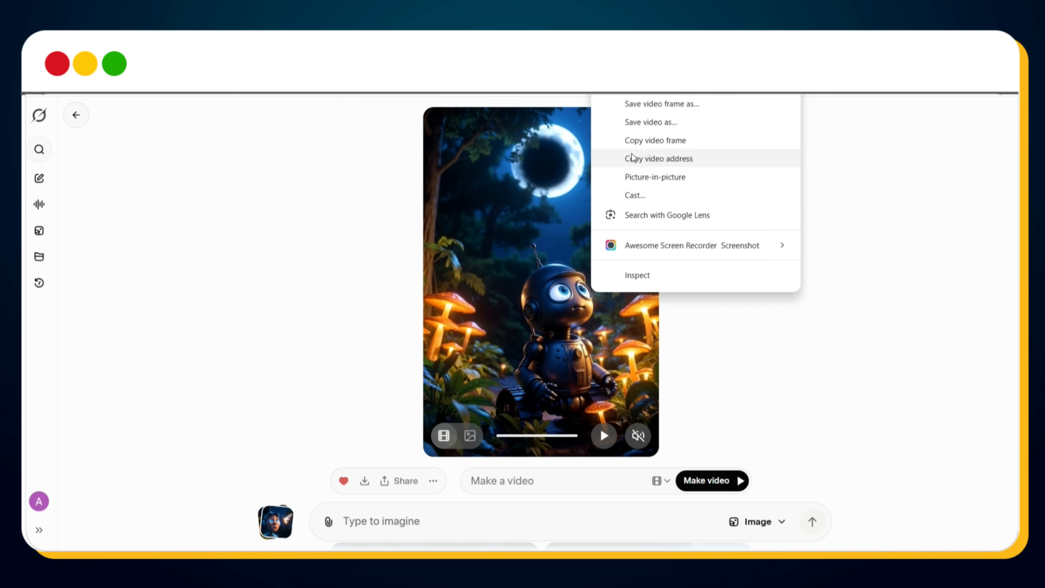
click(636, 144)
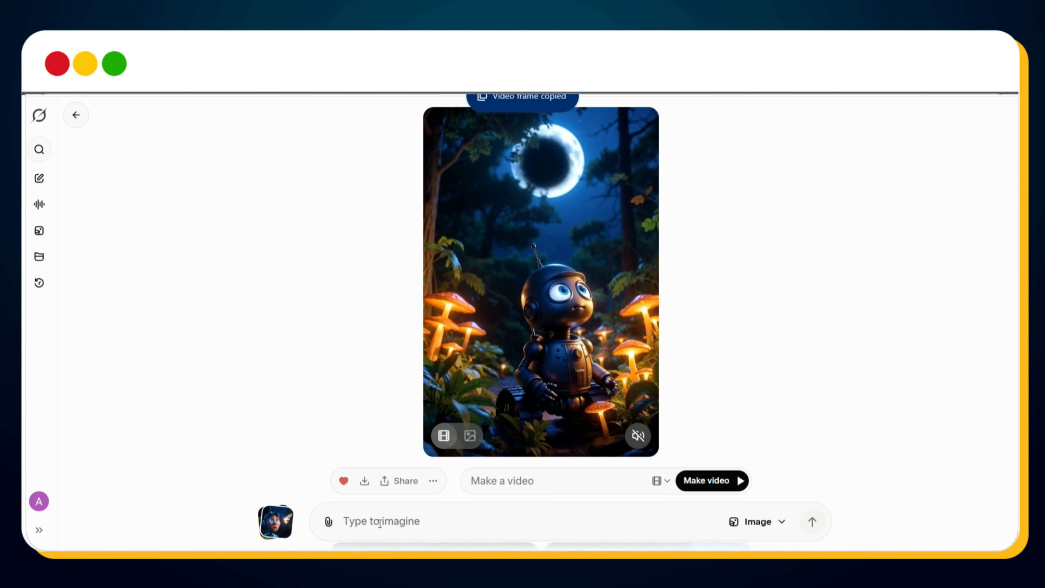
key(ctrl+v)
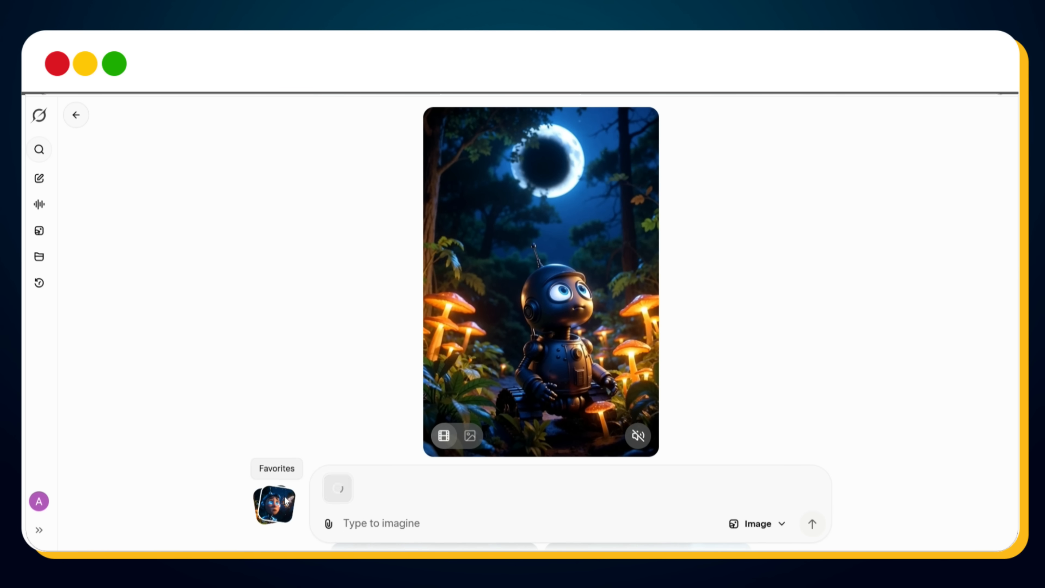
key(Return)
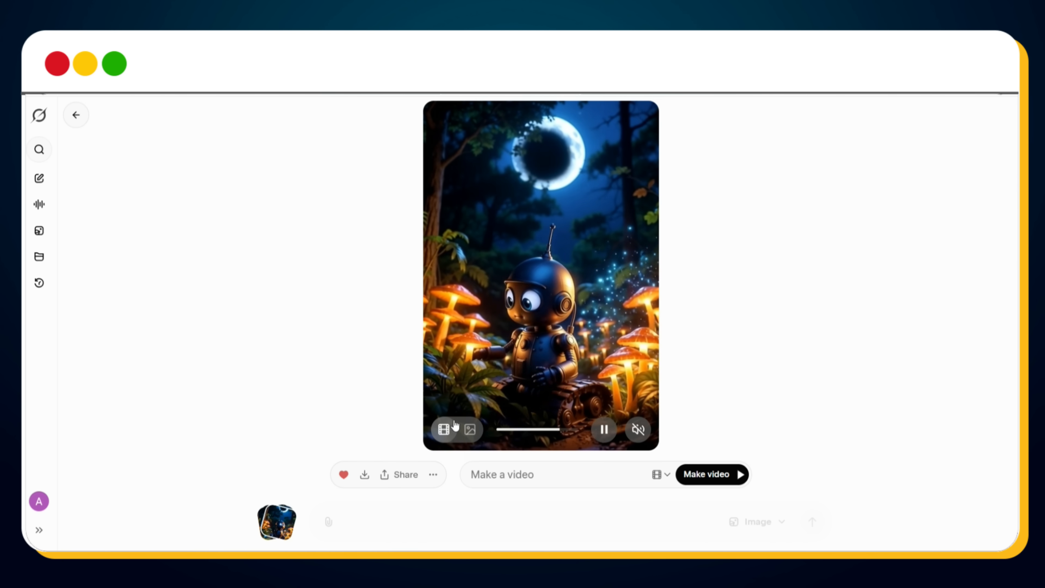
Step: Show the uploaded frame as a still image and generate a video from it with the Scene 2 prompt copied from ChatGPT
click(471, 432)
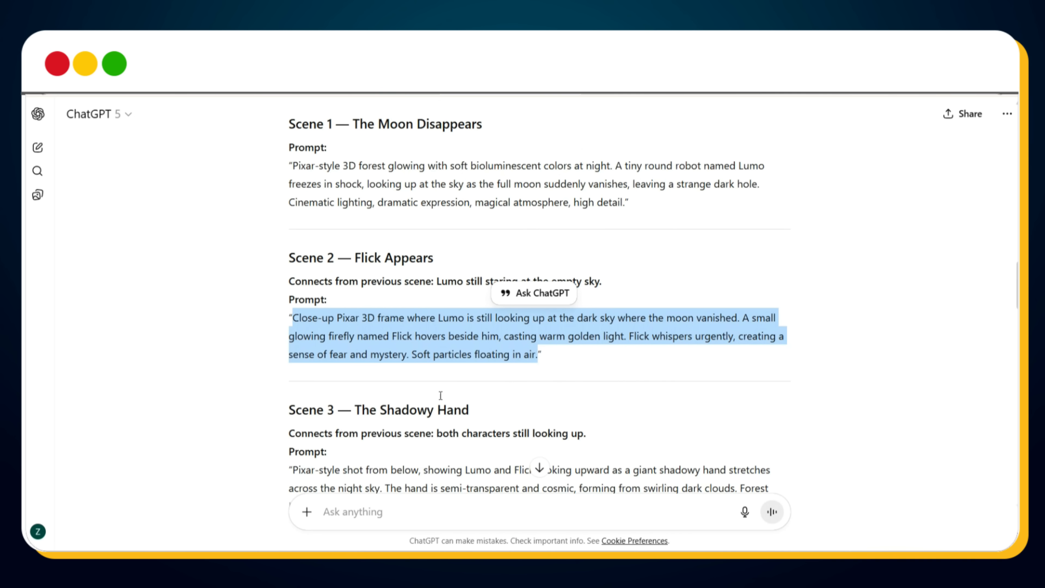
right_click(360, 361)
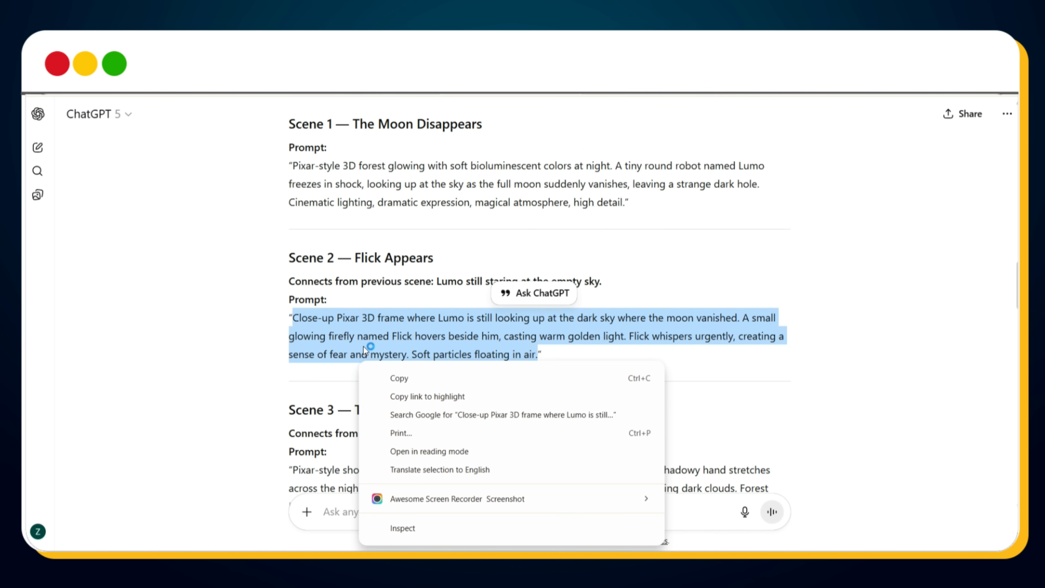
click(420, 378)
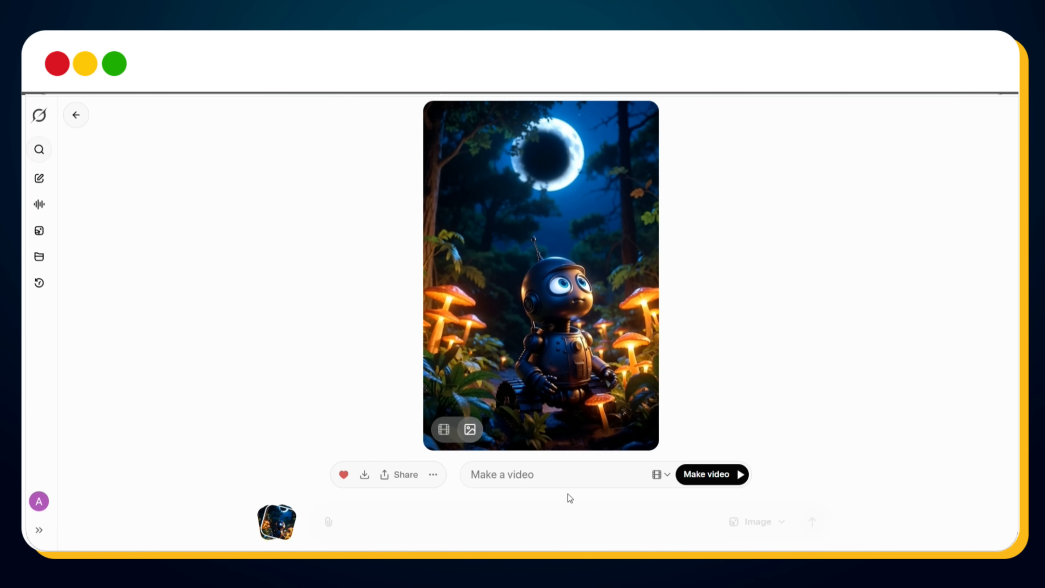
key(ctrl+v)
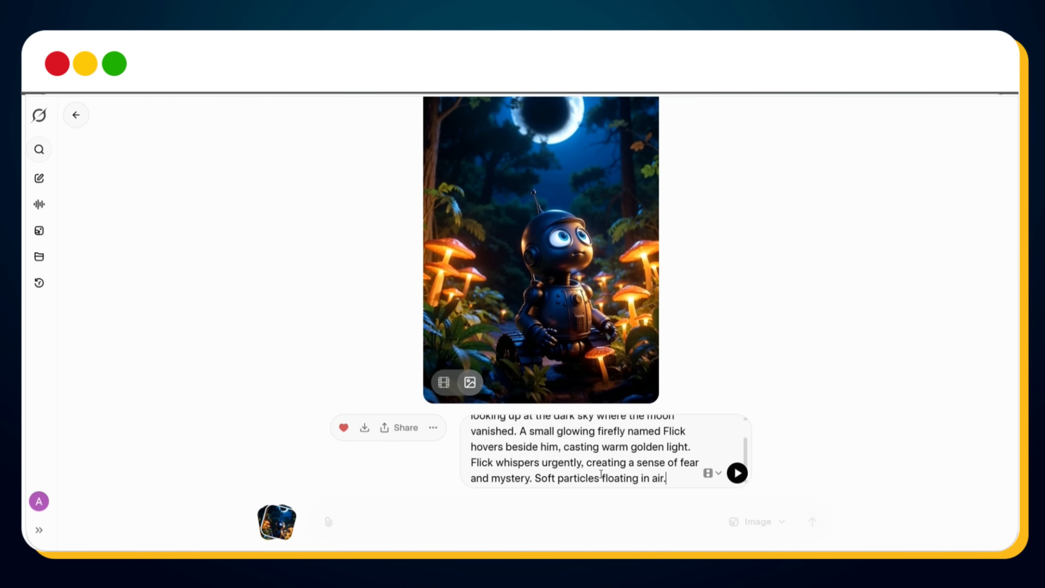
click(737, 474)
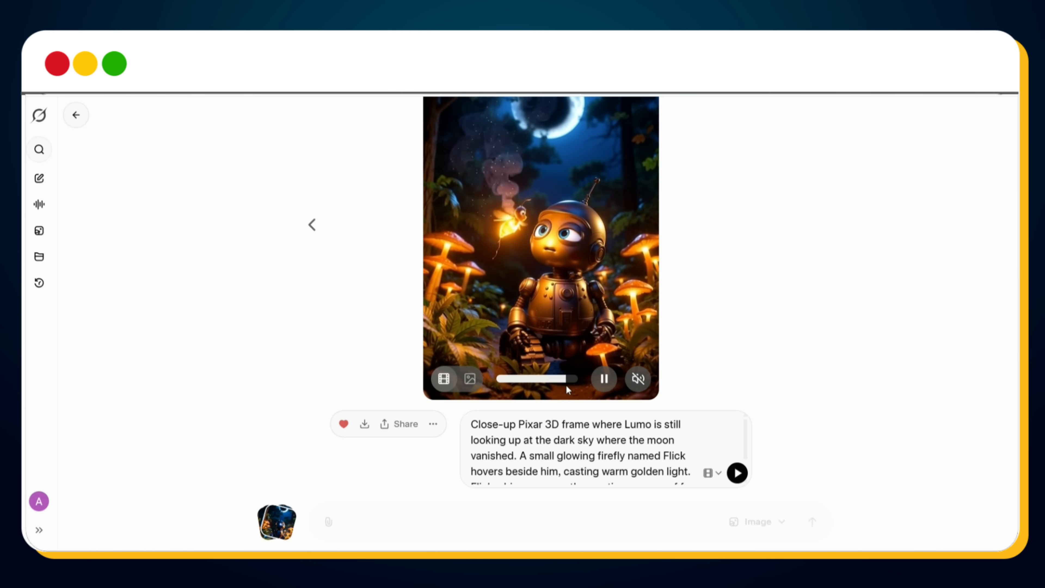
Step: Pause the Scene 2 firefly video at its final frame and copy that video frame
click(604, 380)
drag(531, 388, 588, 385)
right_click(600, 305)
click(630, 147)
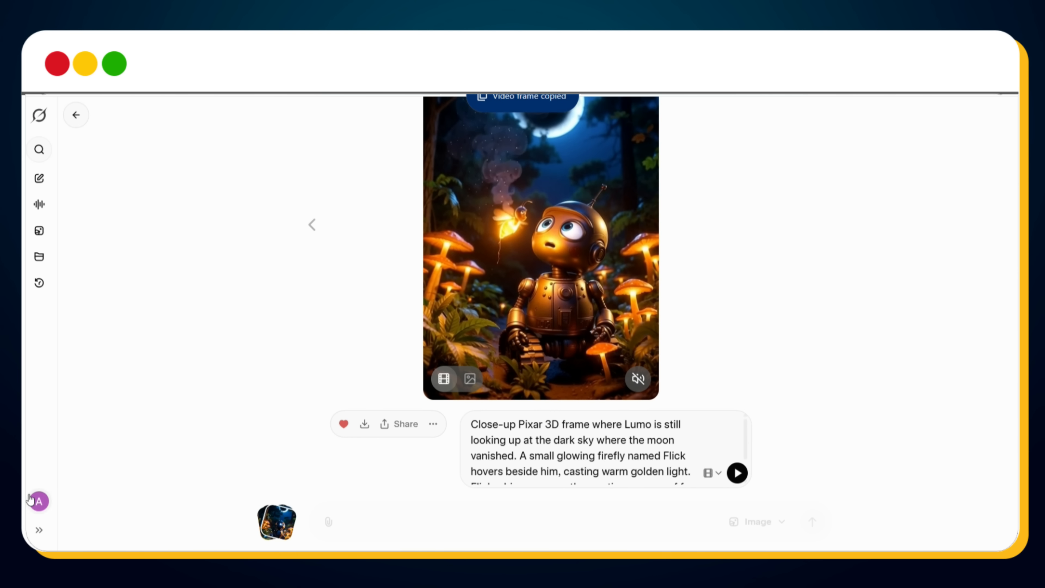
Step: Turn off Enable Automatic Video Generation in the Behavior settings and close the settings
click(40, 502)
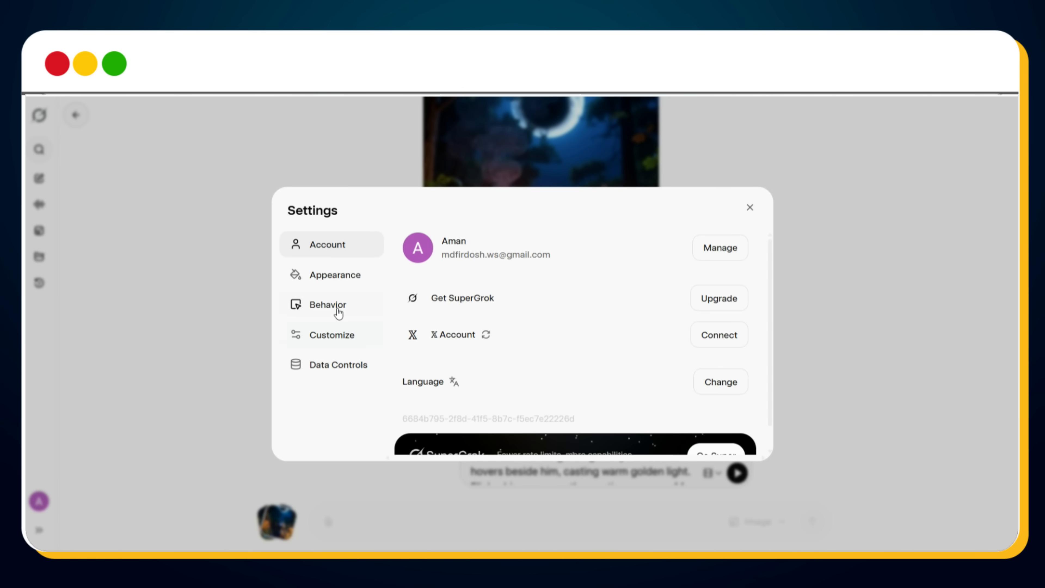
click(338, 305)
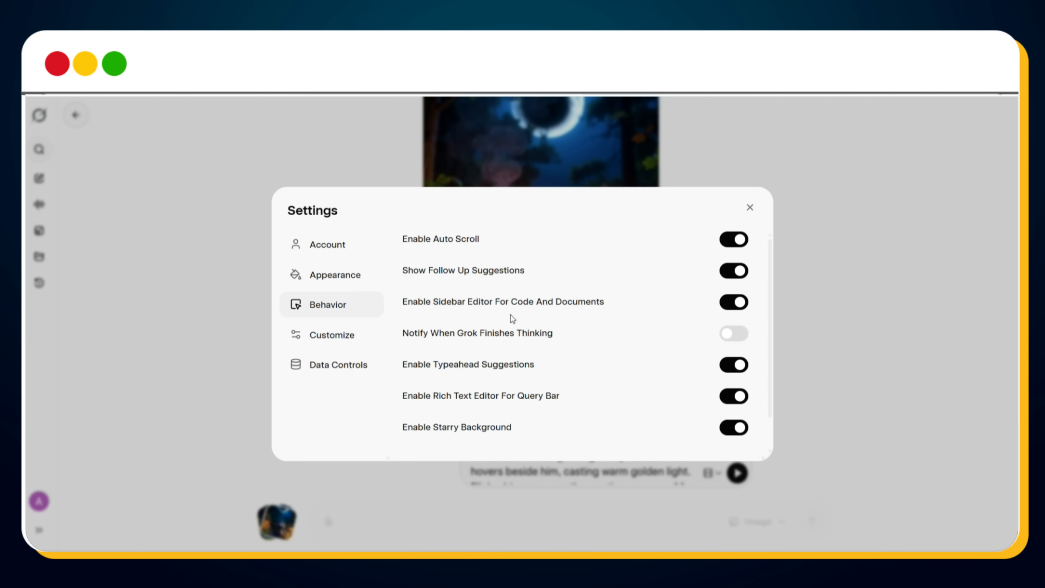
scroll(646, 321, down, 1)
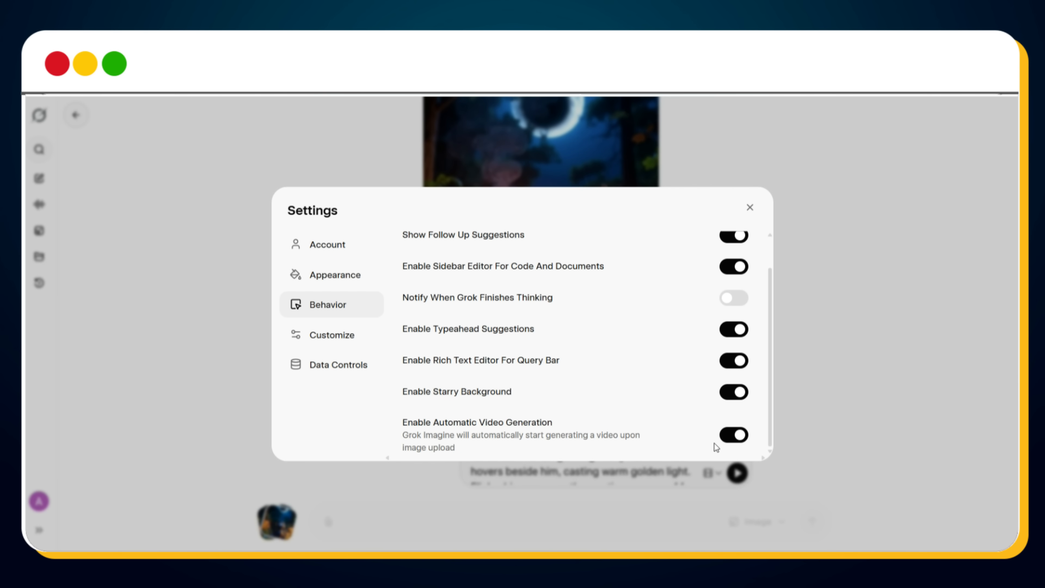
click(750, 207)
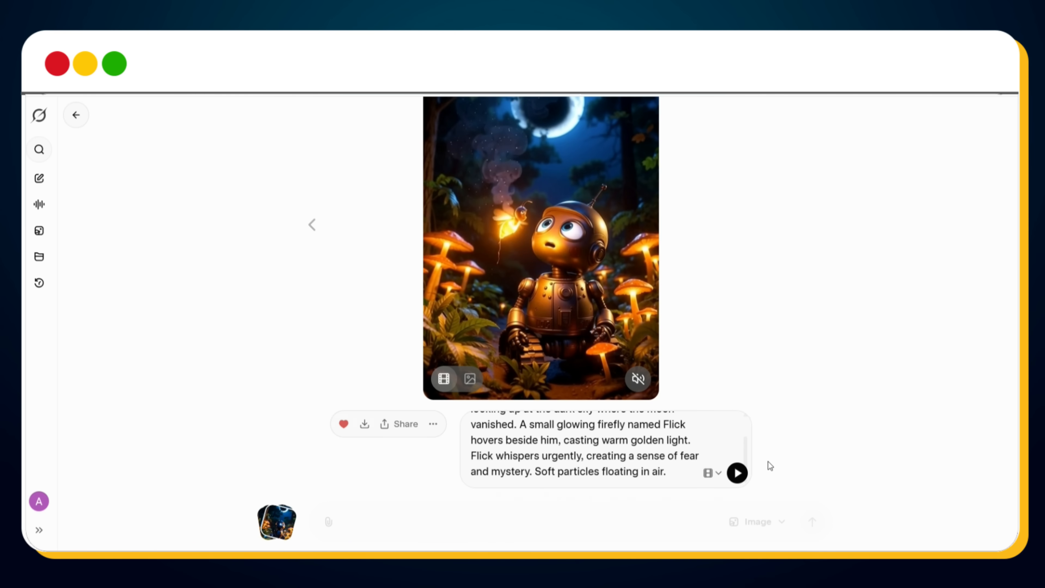
Step: Generate a video from the uploaded Scene 2 end frame with the Scene 3 "The Shadowy Hand" prompt copied from ChatGPT, and pause it
scroll(768, 461, up, 2)
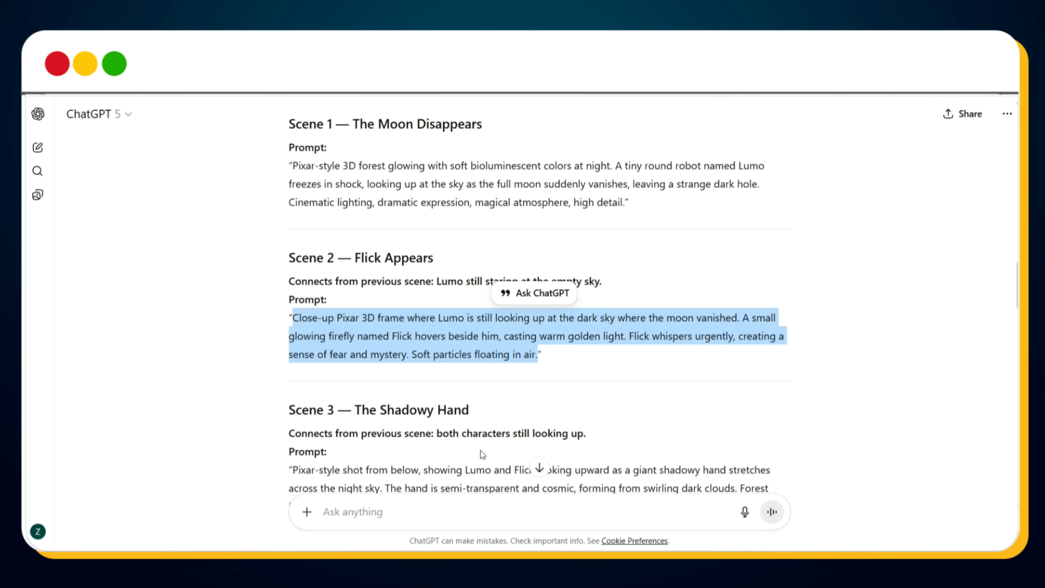
scroll(479, 453, down, 3)
drag(292, 339, 476, 371)
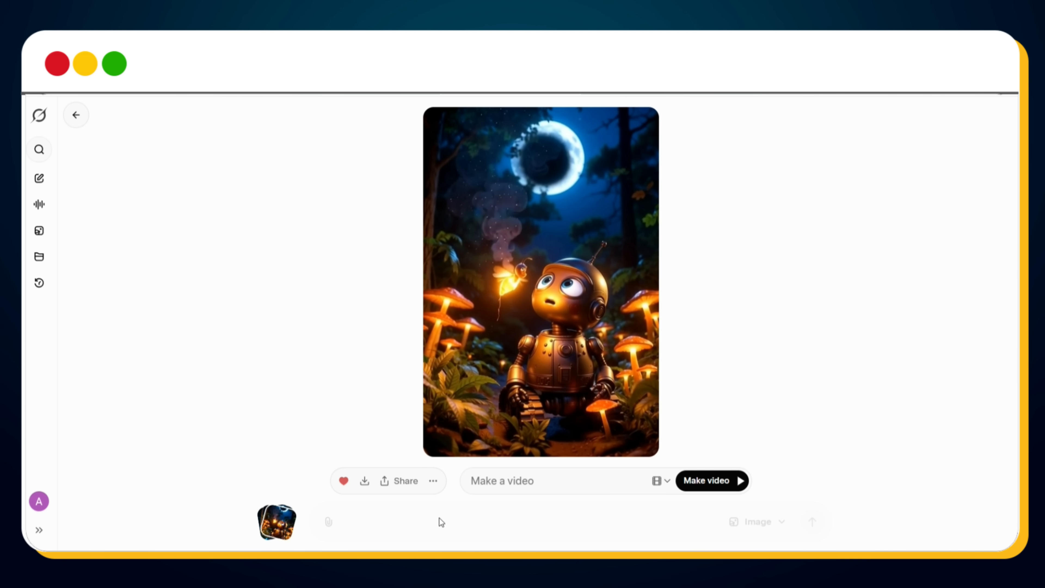
click(495, 475)
key(ctrl+v)
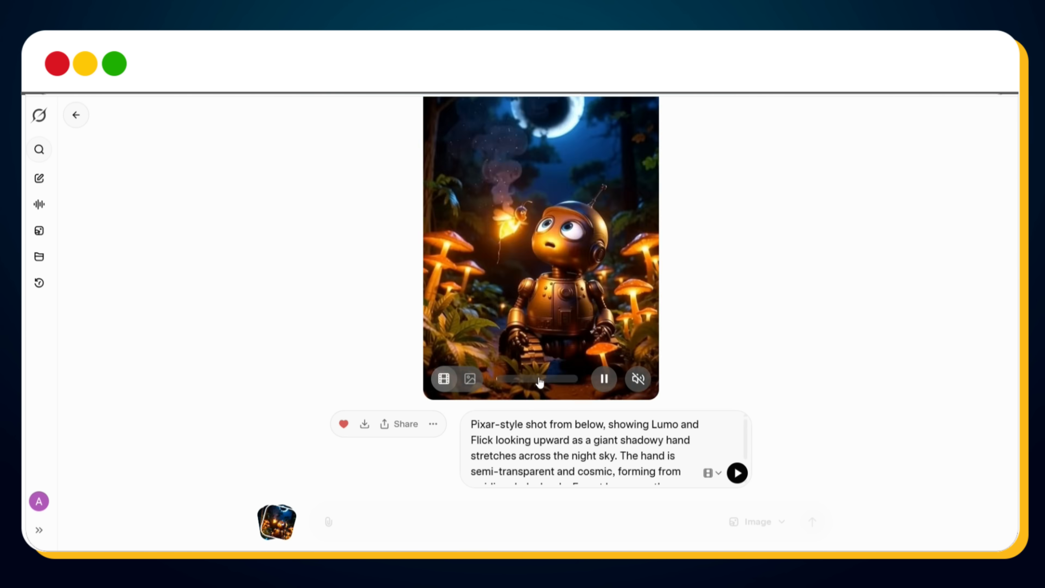
click(604, 379)
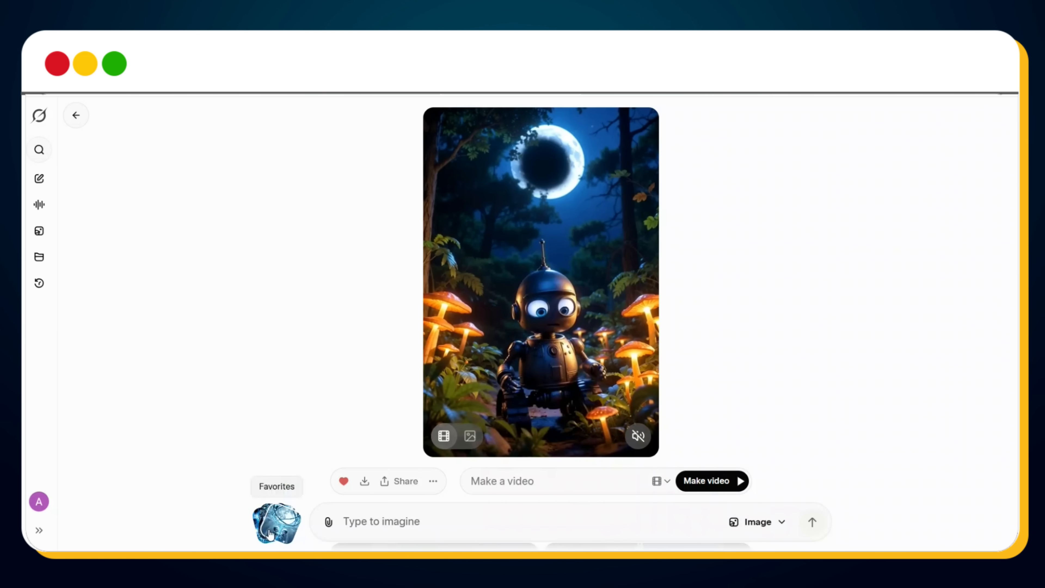
Step: Open the Favorites collection and look through all saved scene images and videos
click(281, 538)
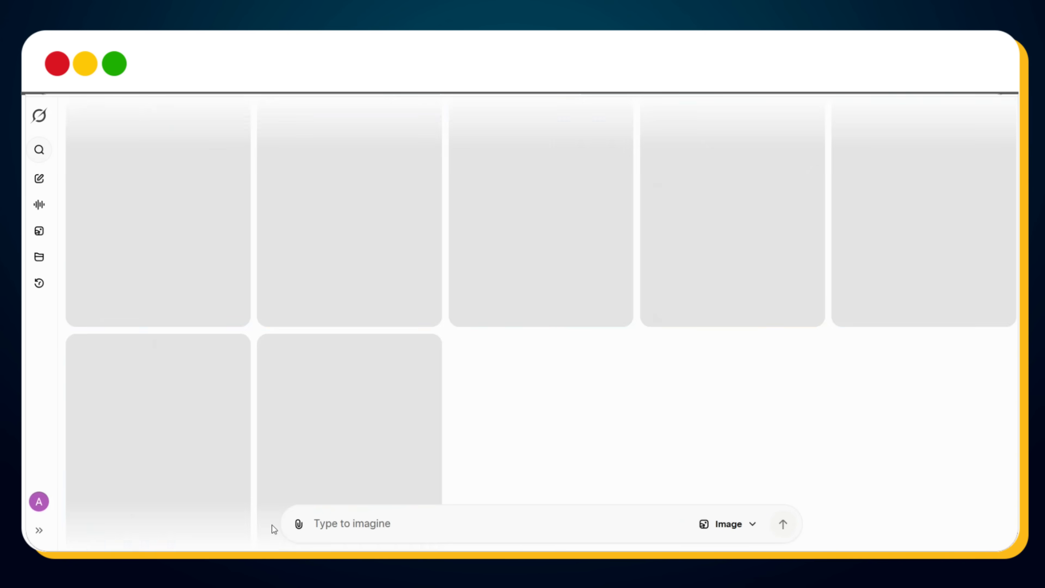
scroll(602, 397, up, 7)
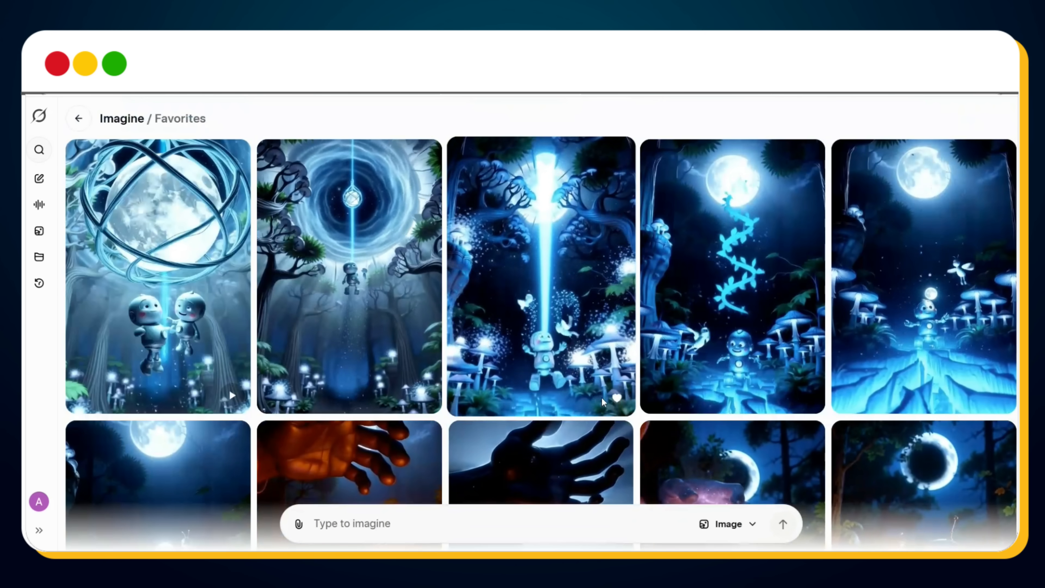
scroll(602, 398, down, 9)
scroll(602, 398, down, 2)
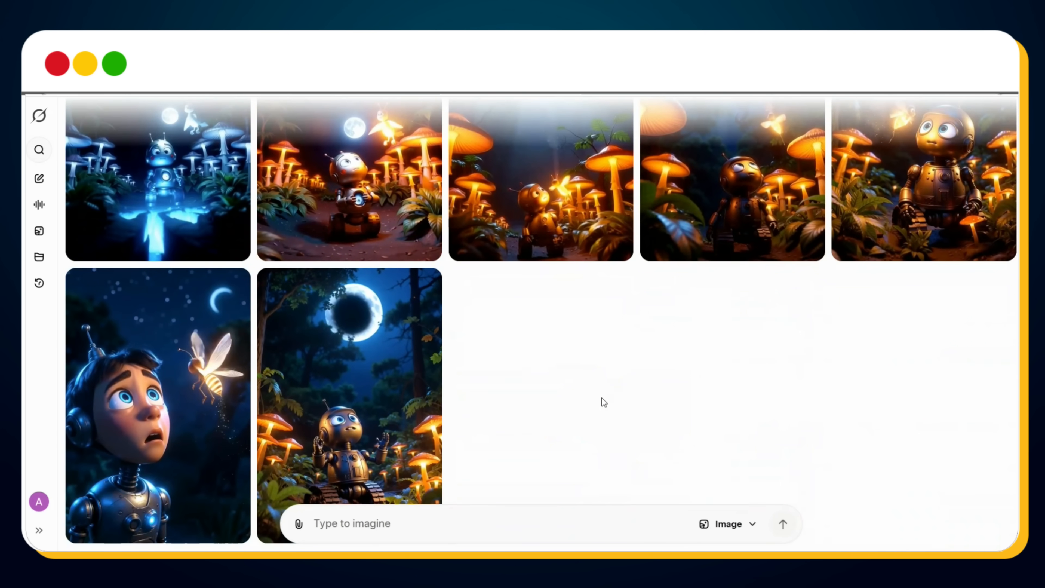
Step: Review the saved scene images and videos again, from the opening robot scenes to the latest moon scenes
click(299, 439)
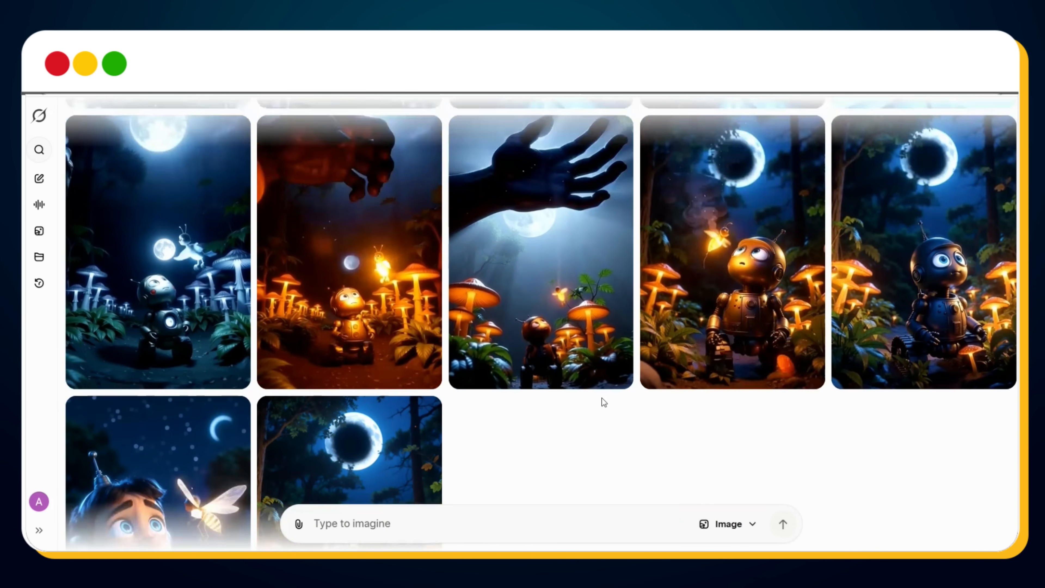
scroll(602, 397, up, 5)
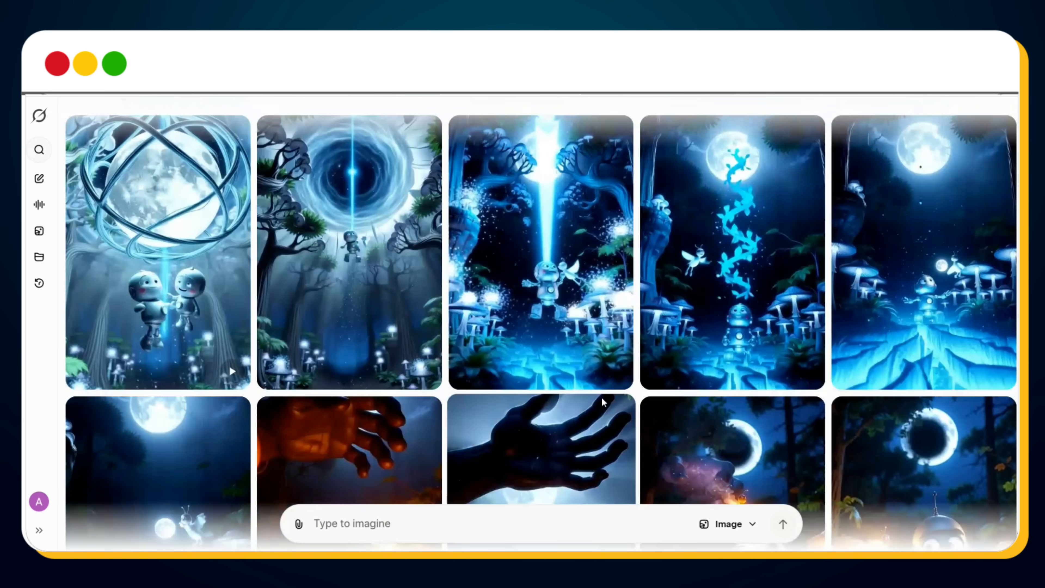
scroll(602, 399, down, 10)
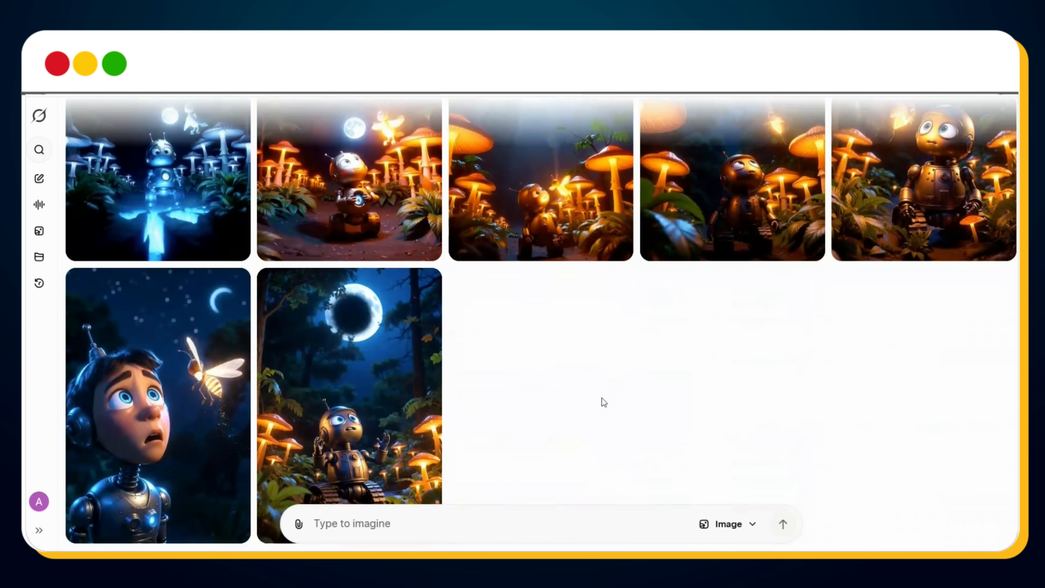
scroll(601, 398, up, 4)
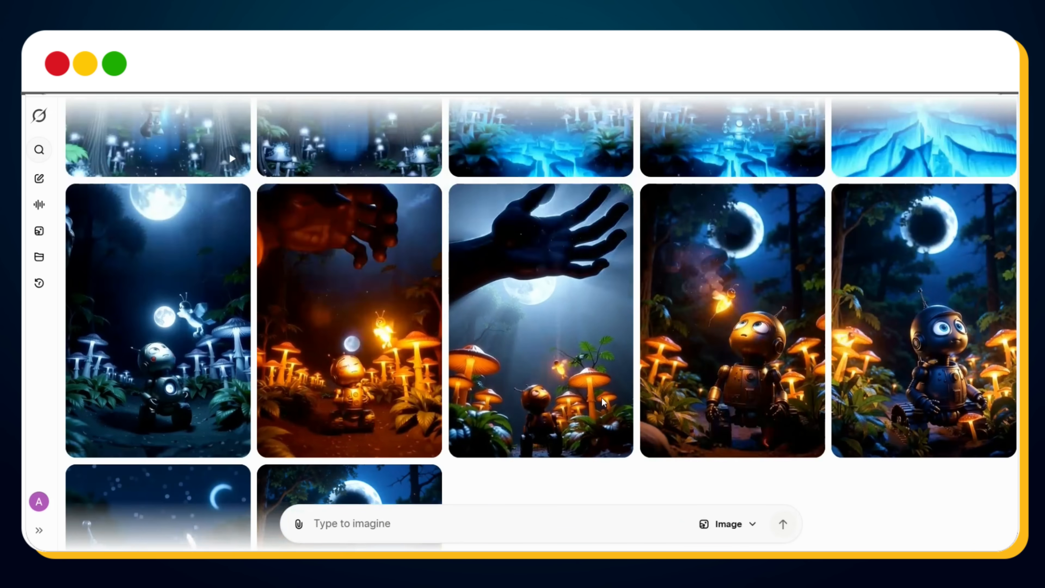
scroll(602, 398, up, 5)
scroll(601, 398, down, 9)
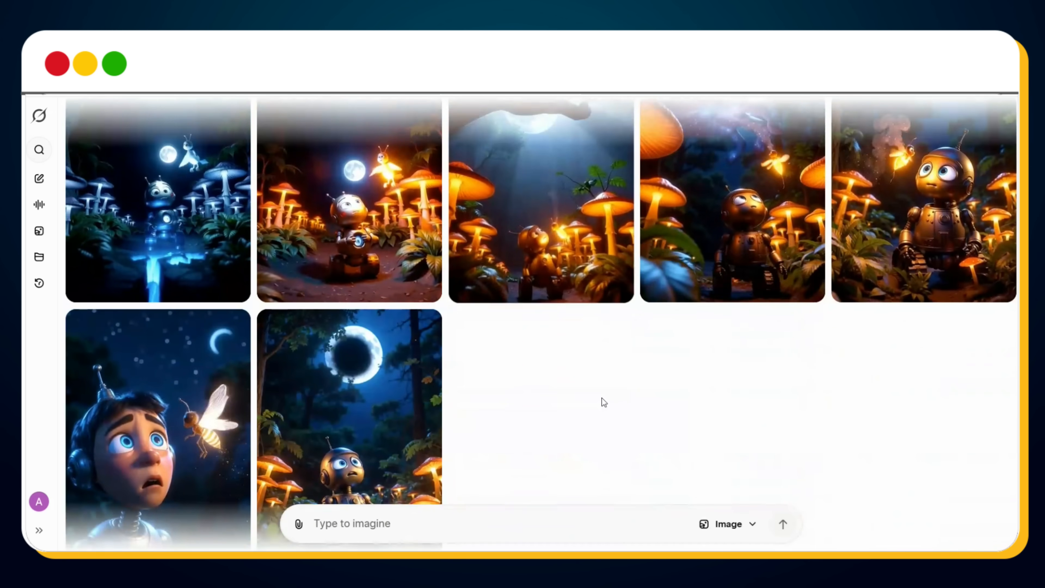
scroll(601, 403, down, 1)
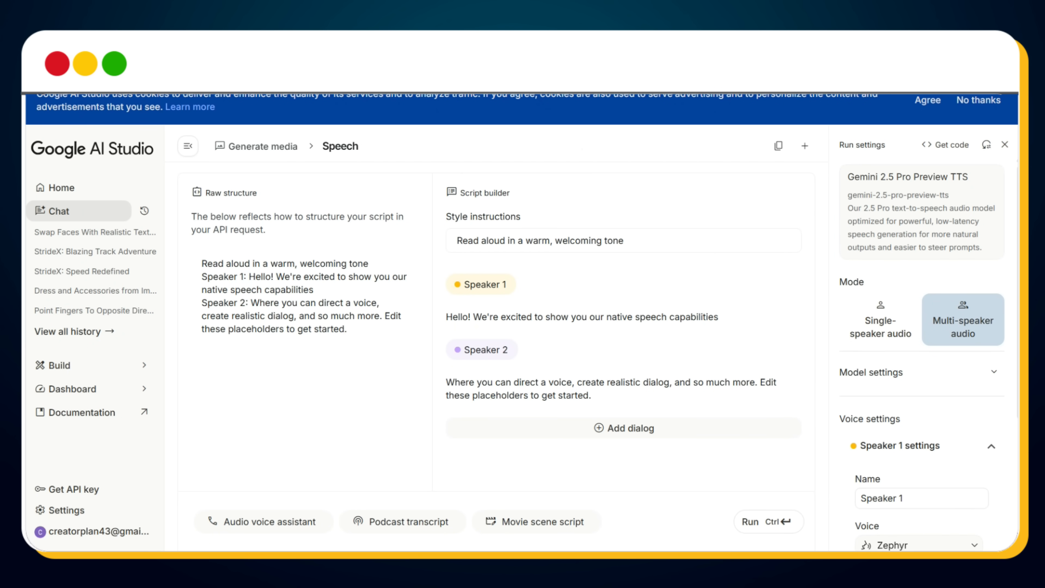
Step: In Google AI Studio's speech generator, switch to single-speaker audio and choose the Callirrhoe voice
click(881, 330)
click(956, 379)
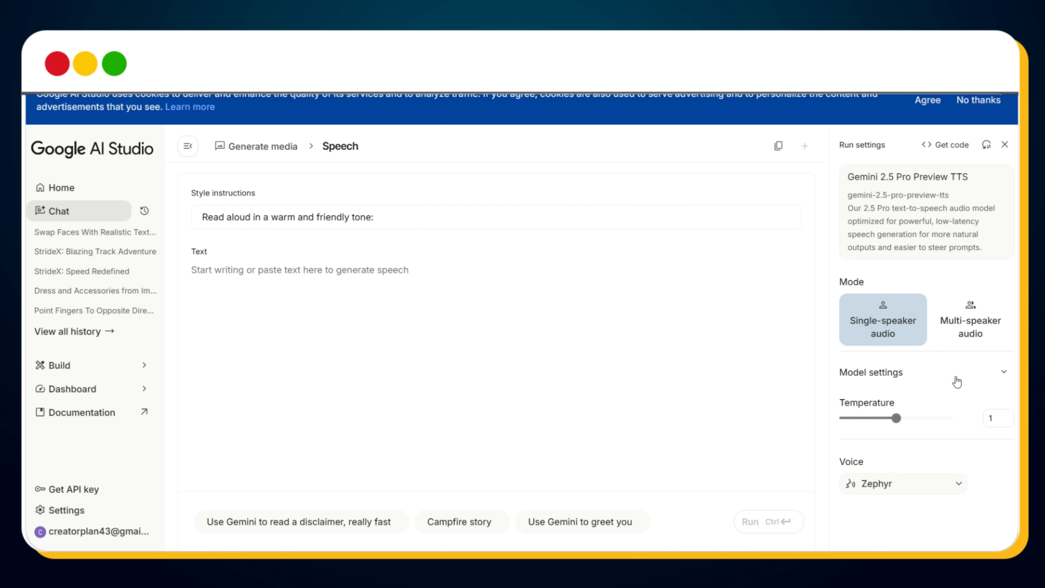
click(957, 380)
click(943, 449)
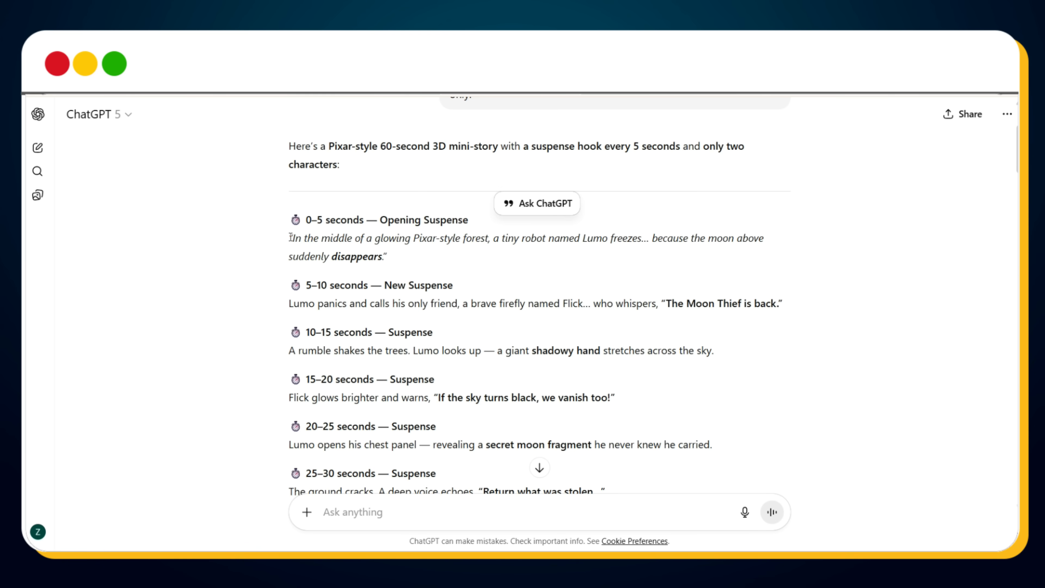
Step: Copy the complete timed story script from ChatGPT and paste it as the speech text in Google AI Studio
drag(290, 238, 749, 391)
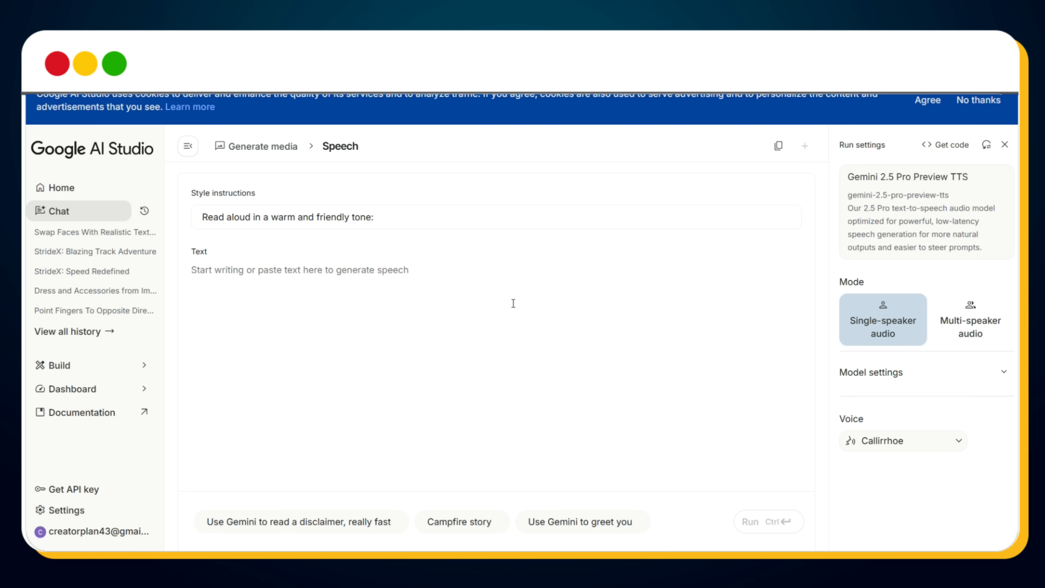
click(514, 304)
key(ctrl+v)
scroll(481, 307, up, 6)
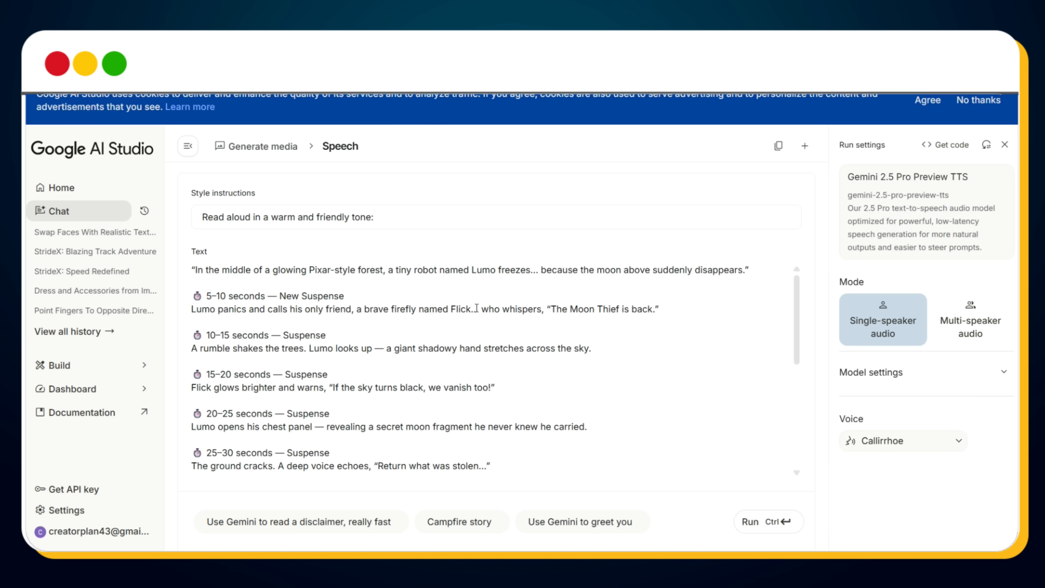
Step: Remove the timestamp headings and blank lines from the pasted script, leaving only the narration lines, and generate the speech
drag(382, 291, 138, 288)
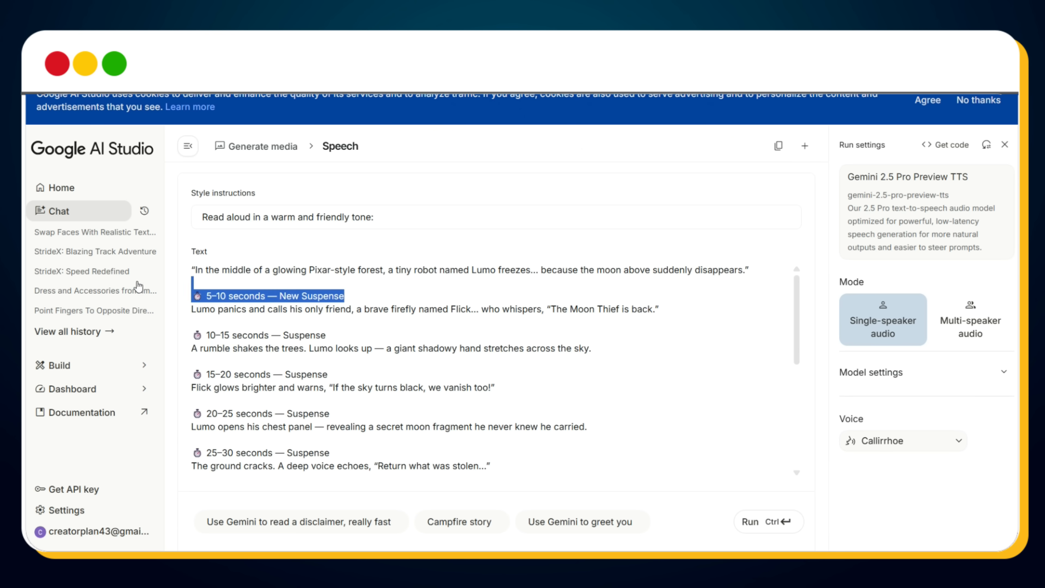
click(277, 296)
drag(347, 296, 177, 299)
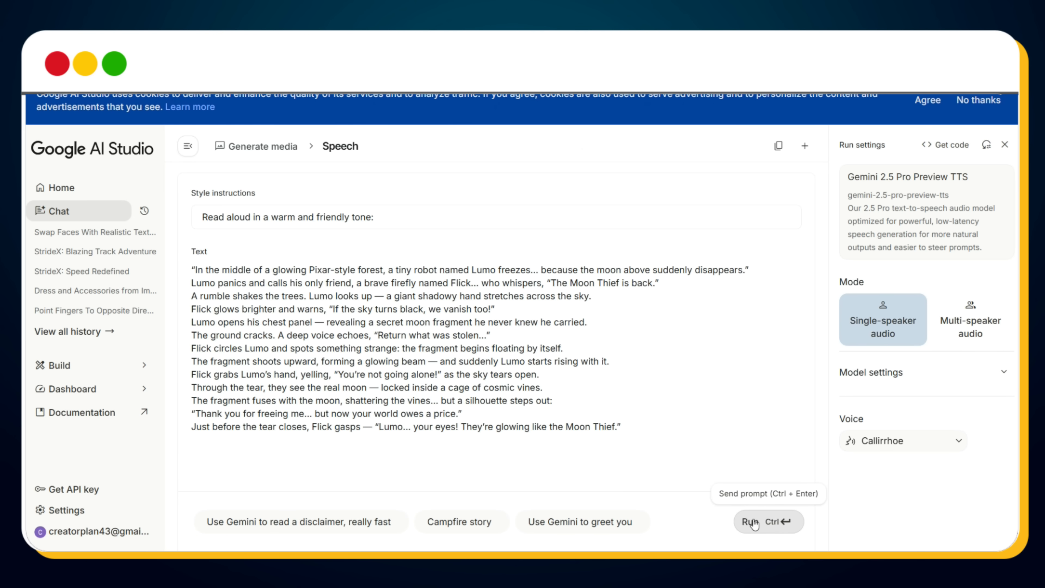
click(750, 522)
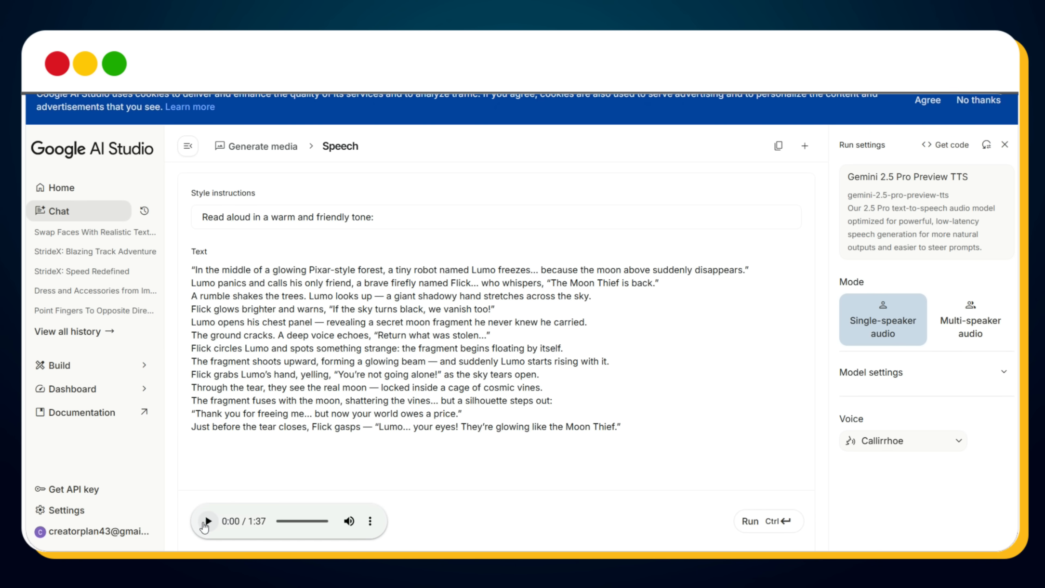
Step: Listen to the start of the generated narration and download the audio file
click(207, 521)
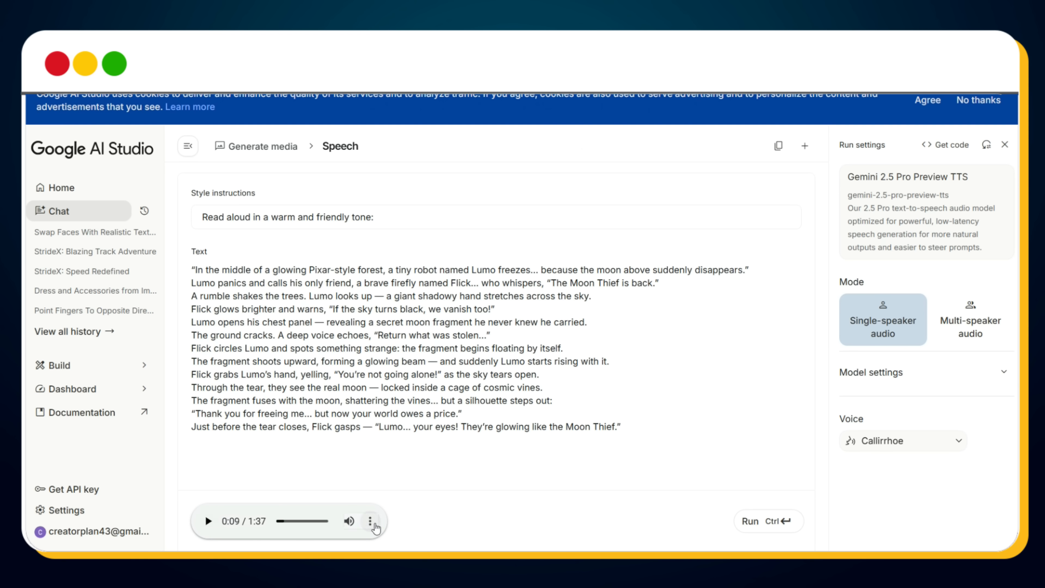
click(371, 522)
click(346, 489)
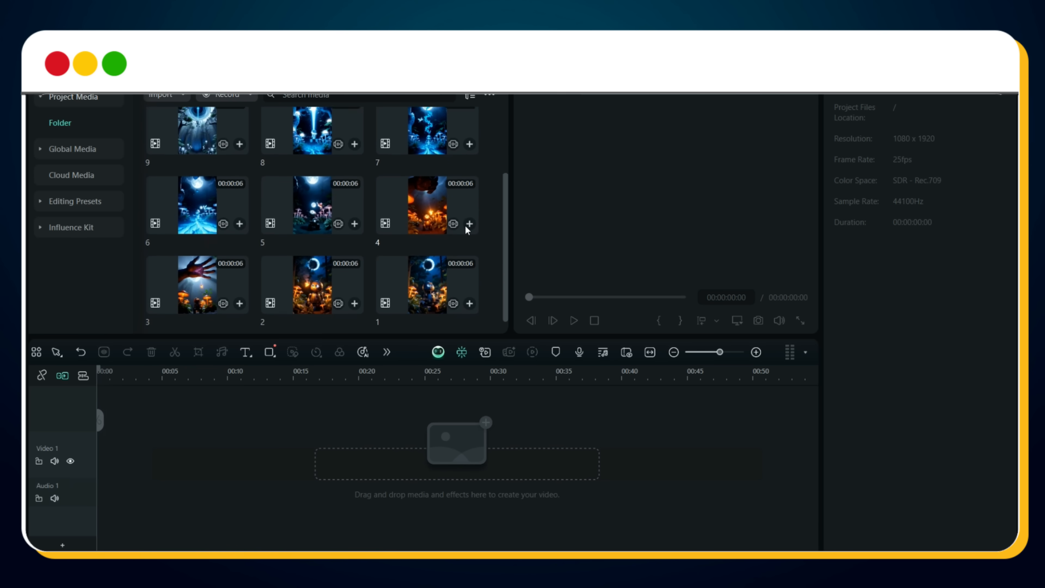
Step: In Filmora, place the downloaded narration at the start of the audio track and replace it with a silence-trimmed version
scroll(465, 225, up, 3)
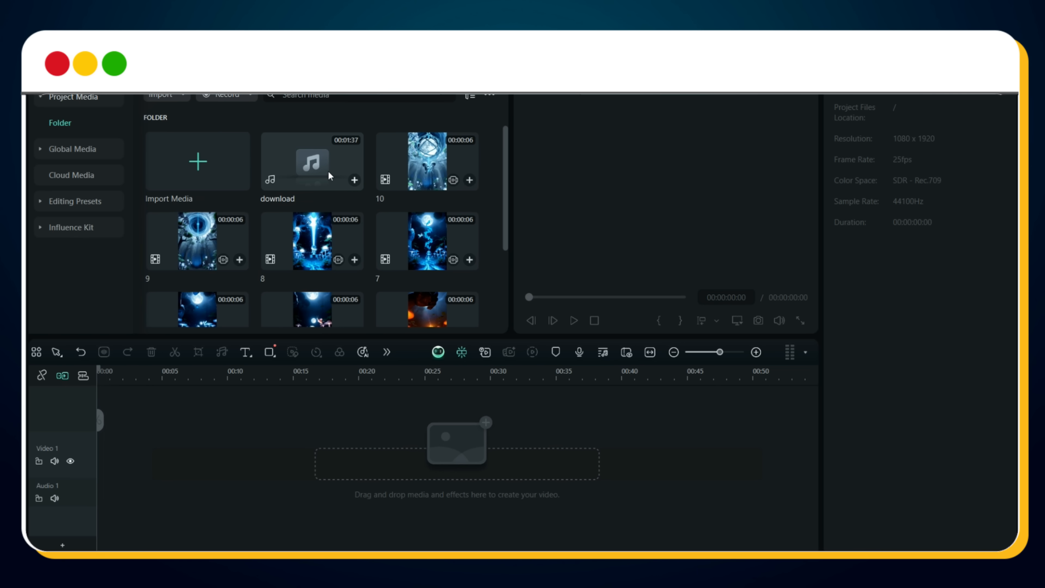
drag(305, 160, 143, 469)
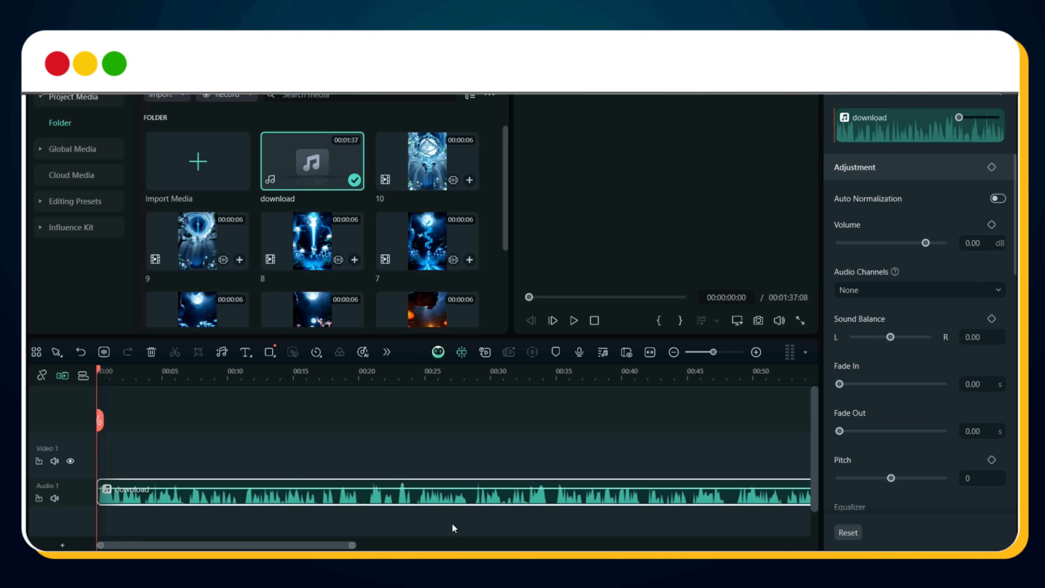
click(105, 353)
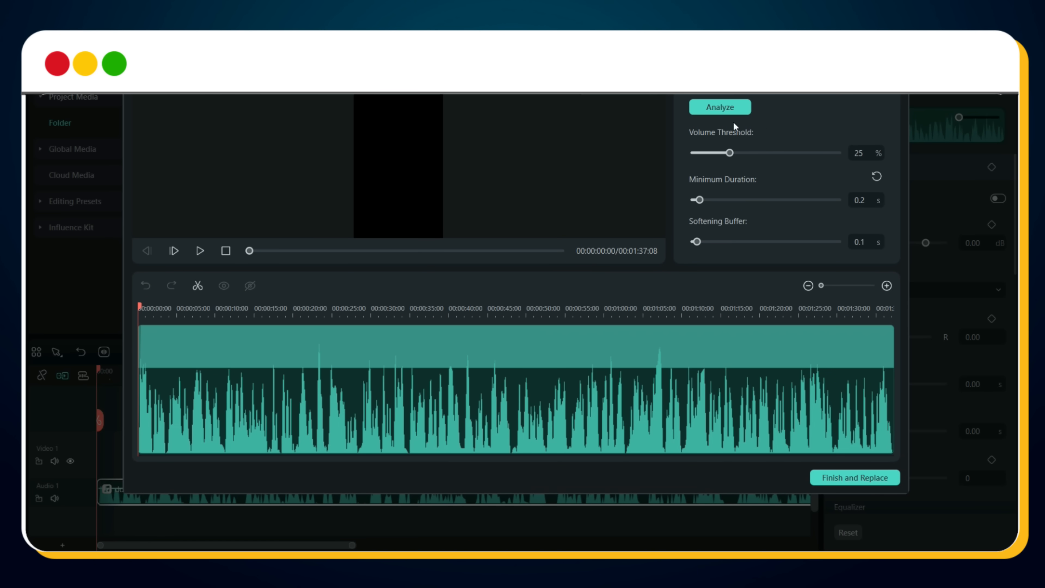
click(715, 108)
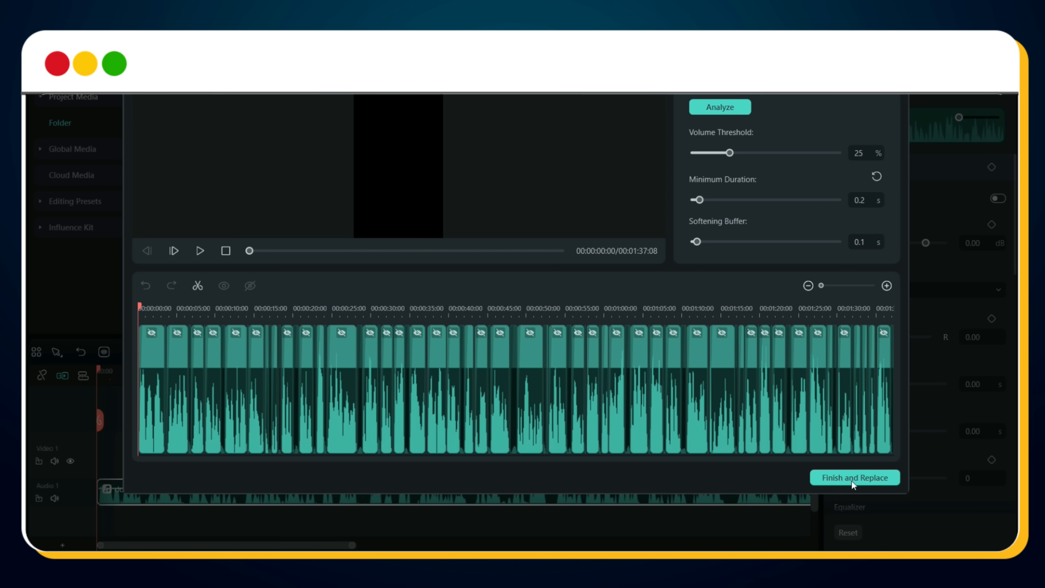
click(852, 479)
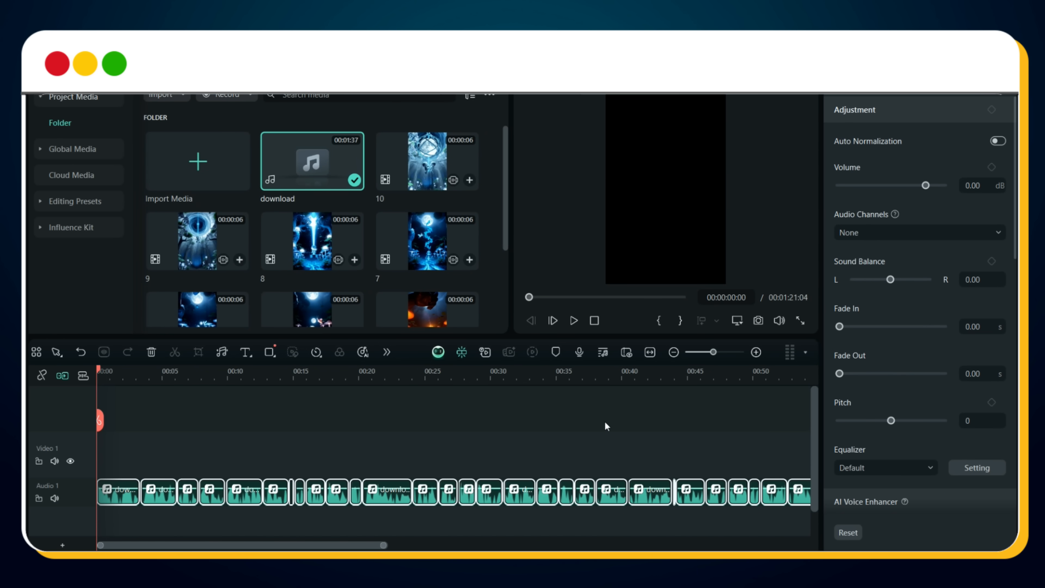
Step: Place scene video 1 at the start of the video track above the narration
scroll(399, 253, down, 2)
scroll(399, 254, down, 1)
drag(399, 253, 321, 414)
click(584, 313)
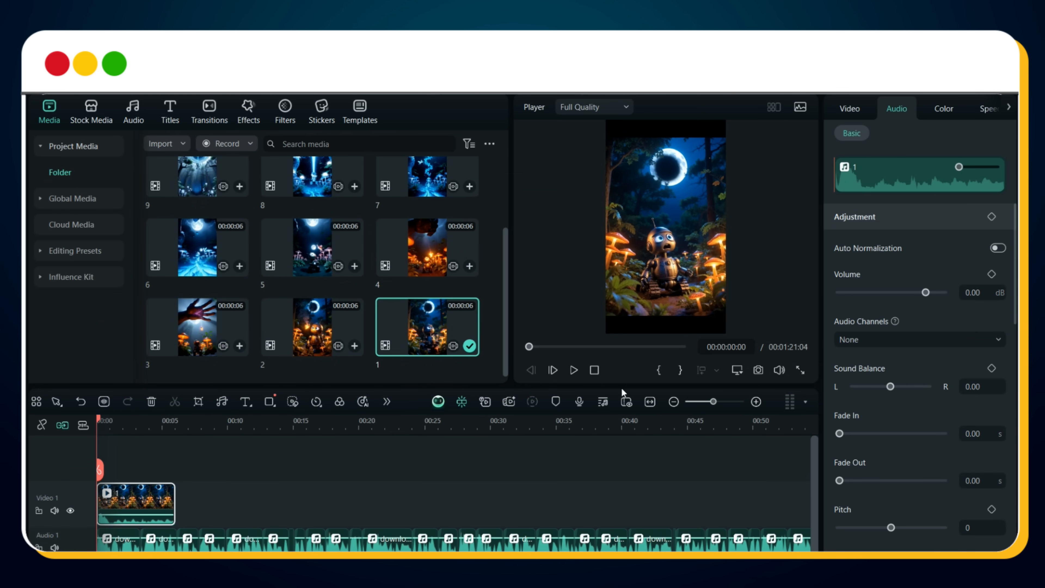
Step: Scale scene video 1 uniformly to 123% so it fills the vertical frame
click(682, 271)
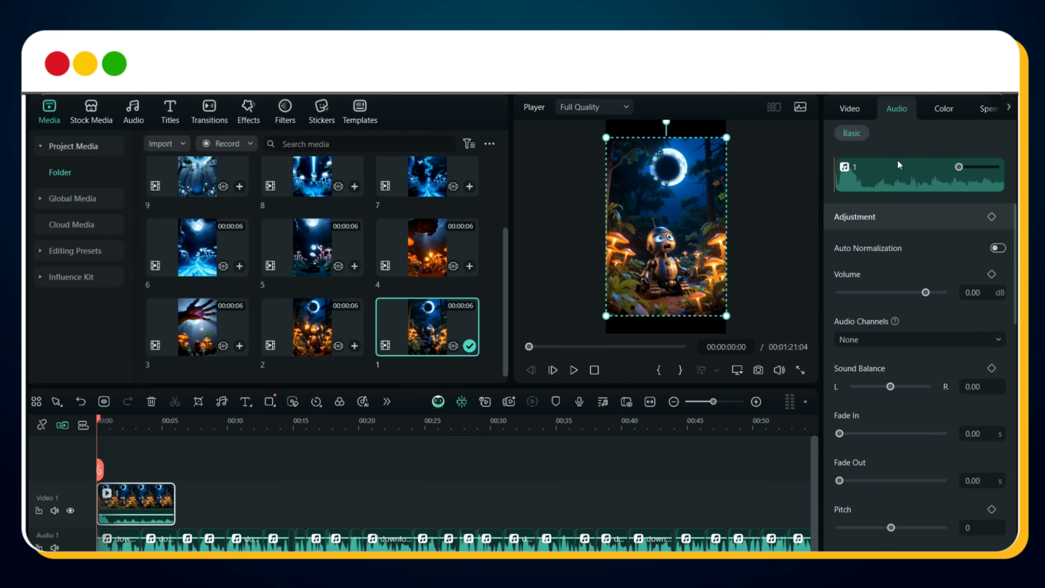
click(849, 111)
double_click(885, 207)
text(122)
key(Return)
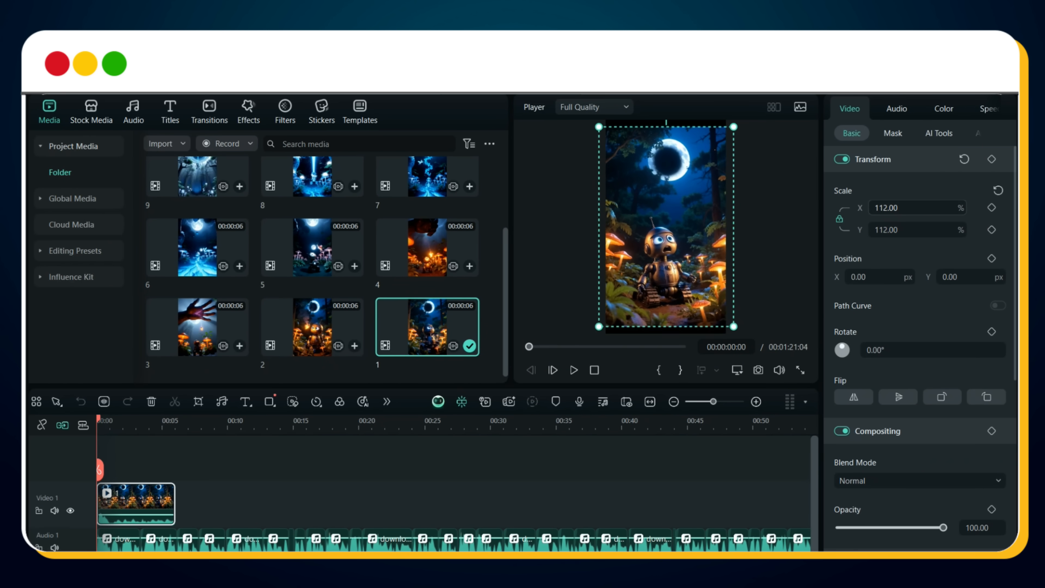
drag(884, 208, 887, 207)
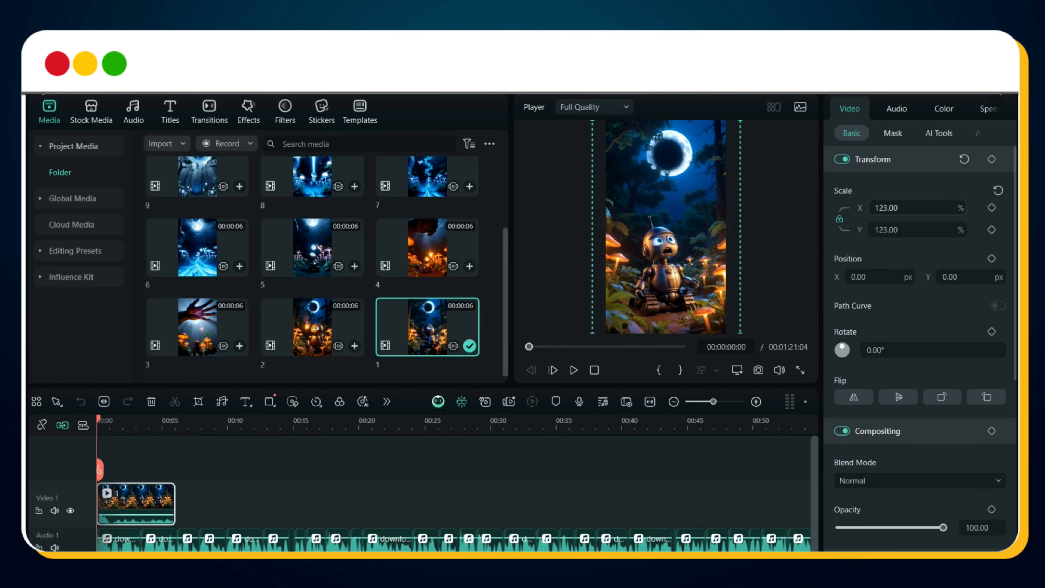
Step: Try uniform speeds of 1.3 and 1.6 on scene video 1 to match its narration timing, ending on 1.3
click(659, 489)
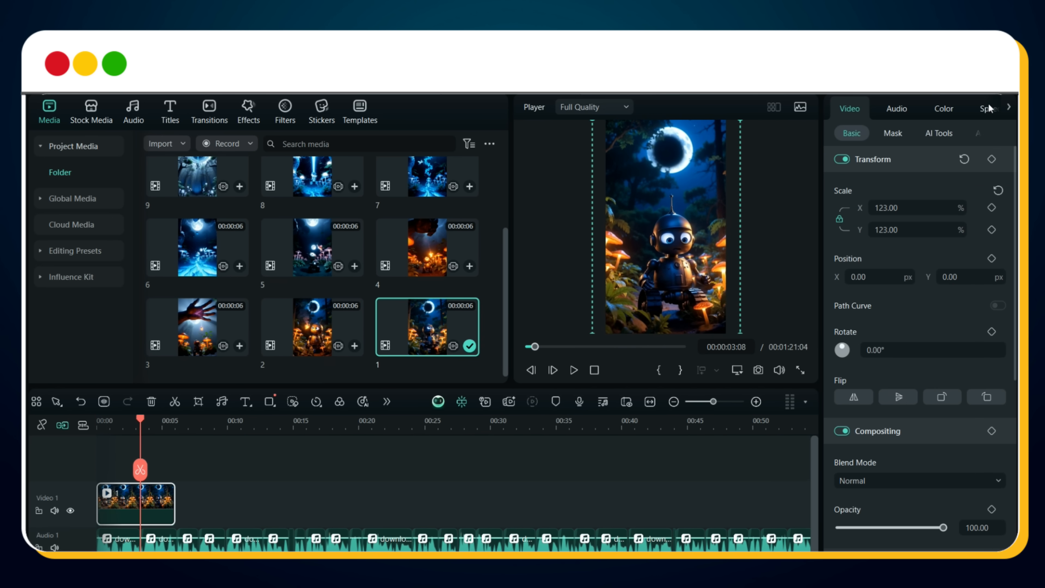
click(990, 109)
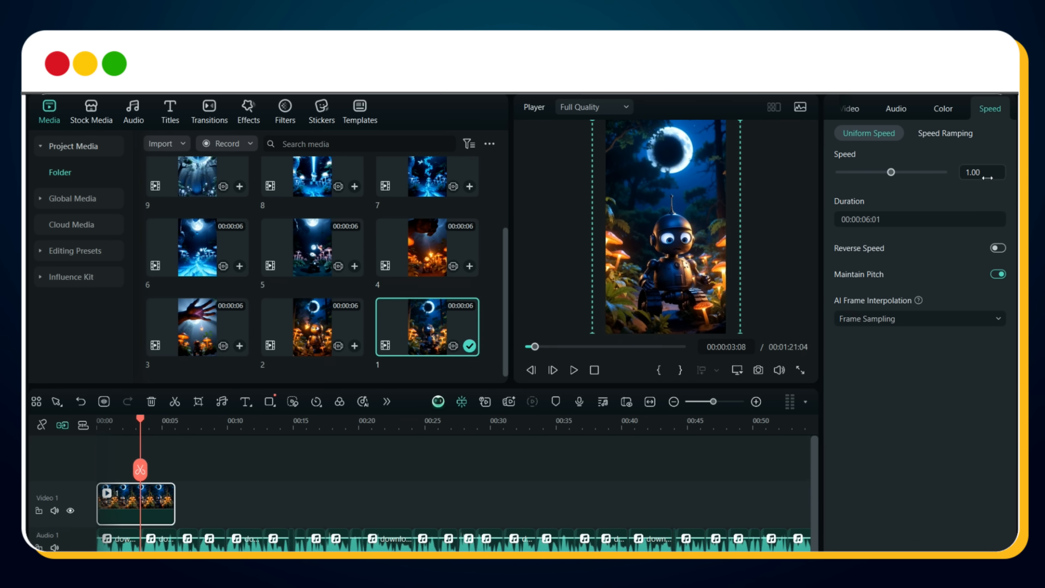
click(988, 178)
text(1.3)
key(Return)
click(988, 179)
text(1.6)
key(Return)
click(989, 179)
text(1.3)
key(Return)
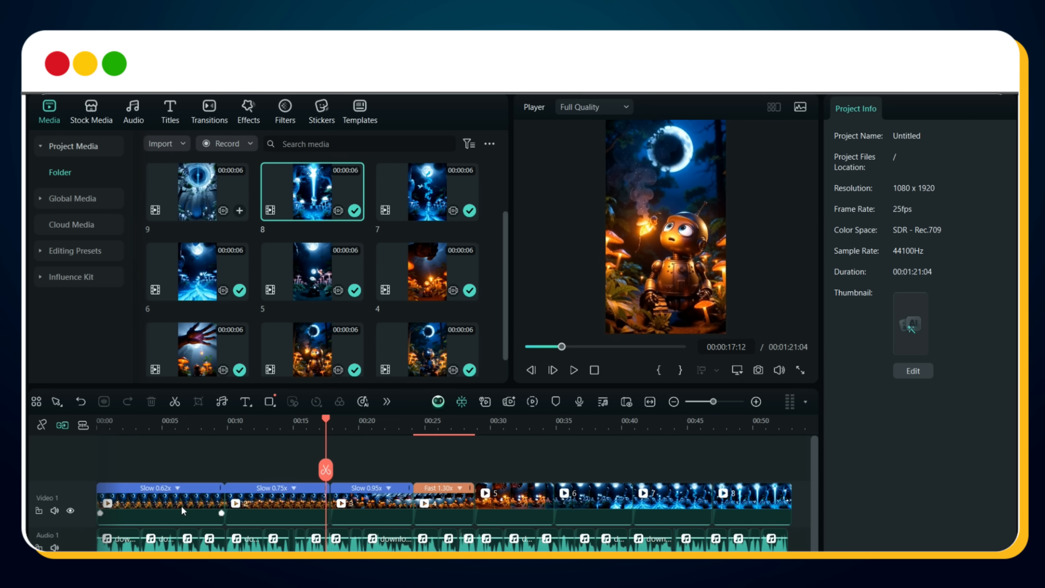
Step: Combine all timeline clips into one compound clip and browse the text templates for its captions
click(183, 511)
key(ctrl+a)
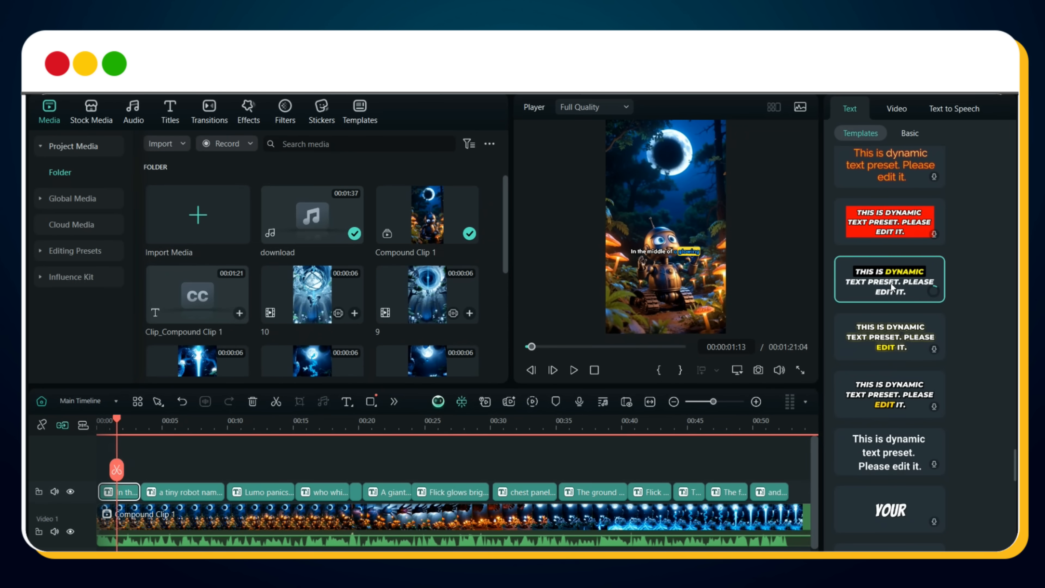
scroll(919, 272, up, 5)
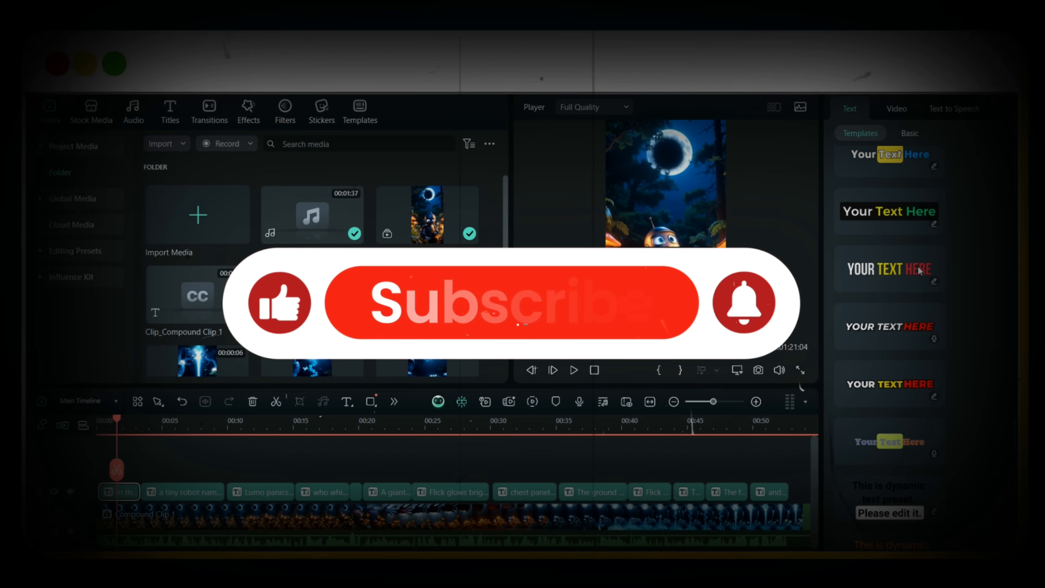